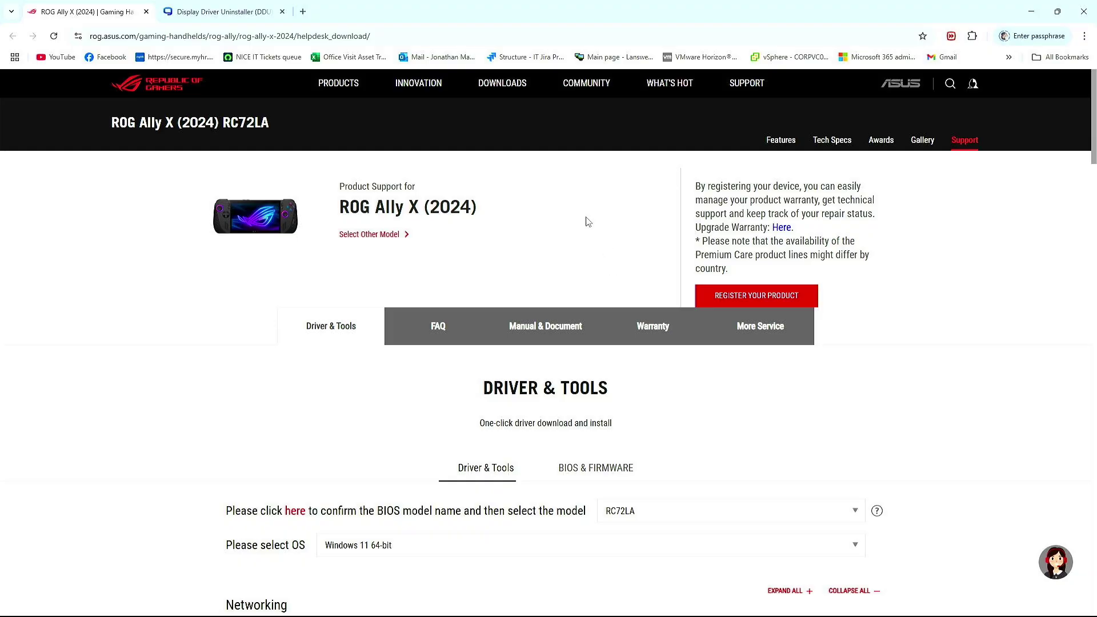
Step: Try to download the AMD Graphics Driver from the Graphics section of the ROG Ally X support page
left_click(438, 38)
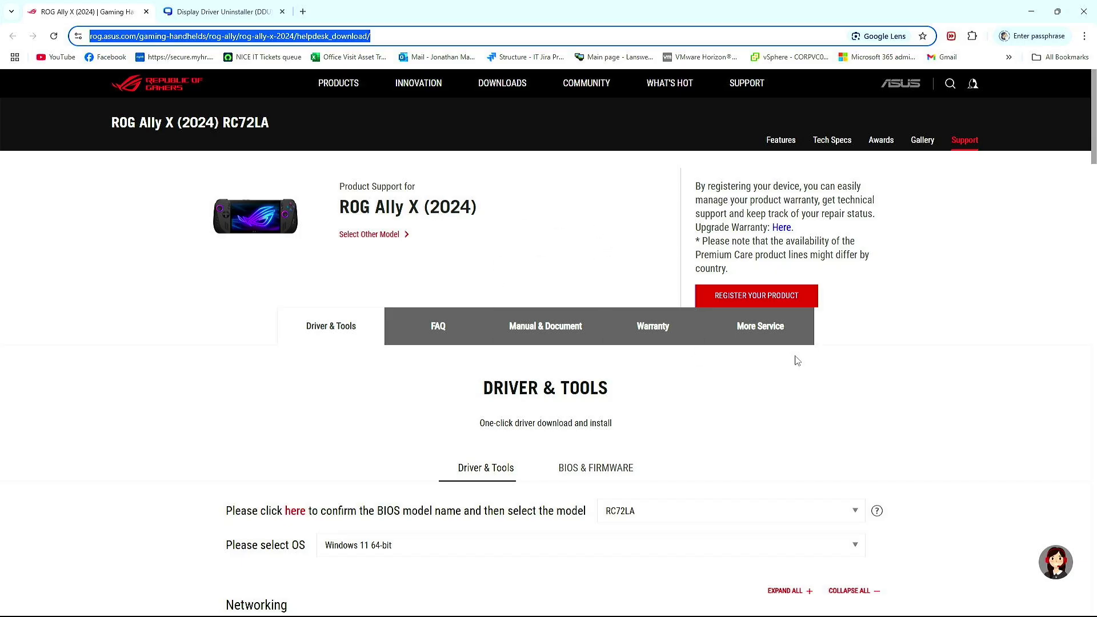
scroll(798, 361, "down", 8)
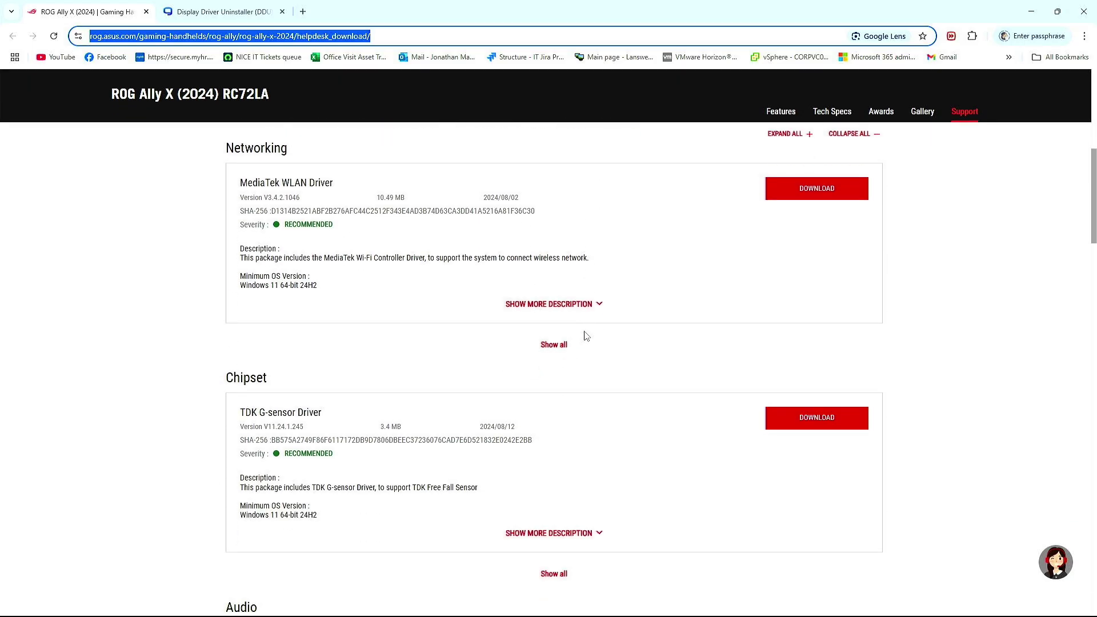
scroll(586, 336, "down", 4)
scroll(586, 336, "down", 2)
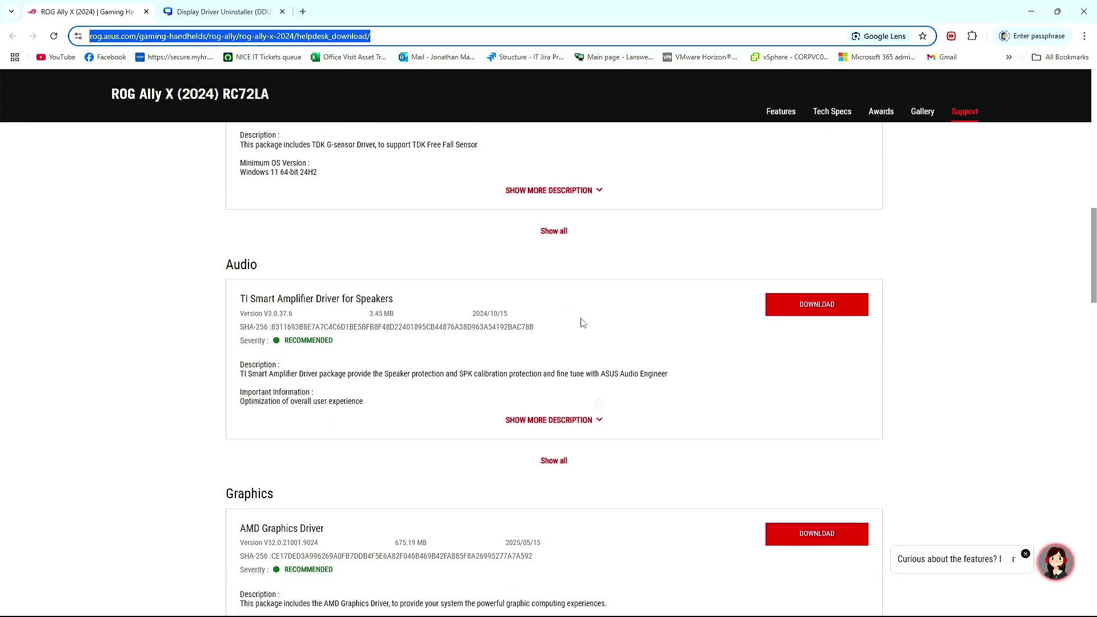
scroll(589, 354, "down", 2)
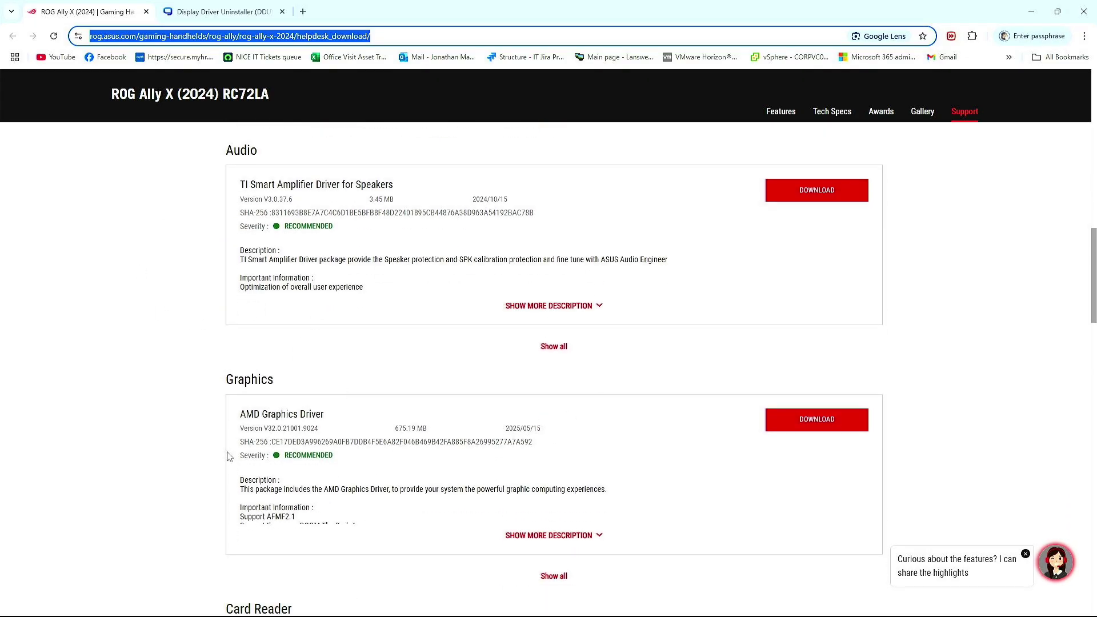
left_click(799, 434)
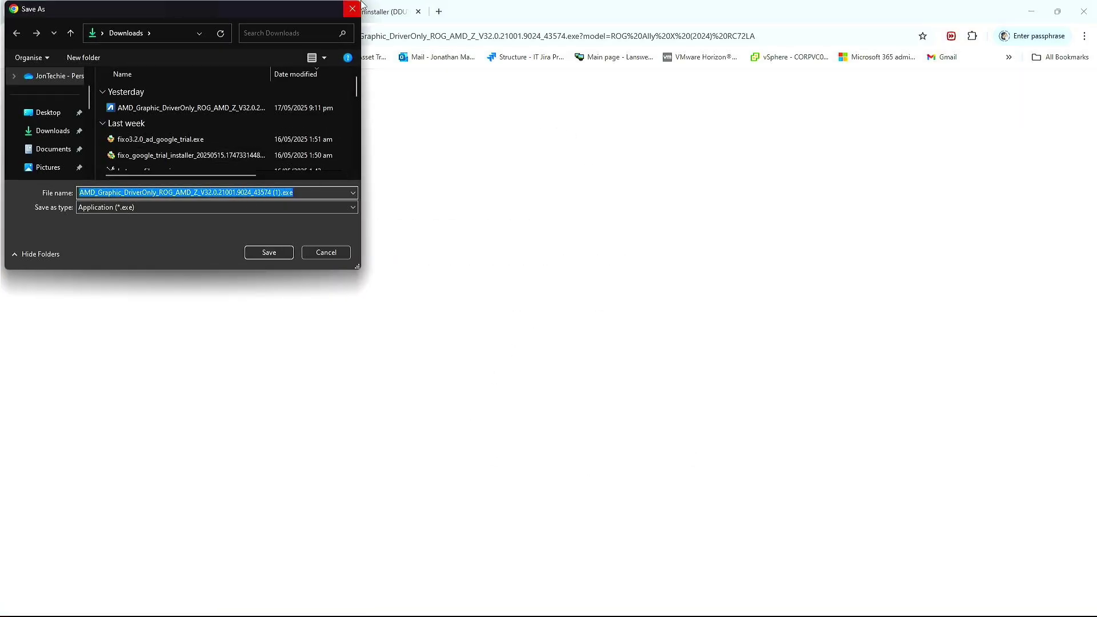
left_click(352, 10)
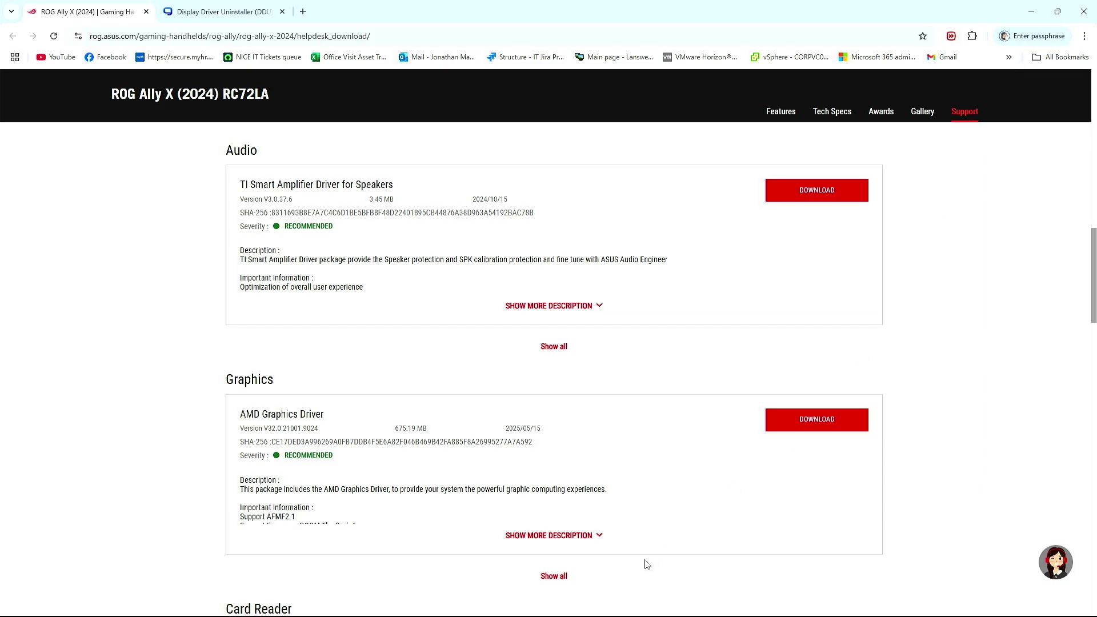
Step: Open the Downloads folder from the browser's download history, run the ROG AMD_Graphic_DriverOnly V32.0.21001.9024 installer, and allow it to make changes
left_click(1008, 58)
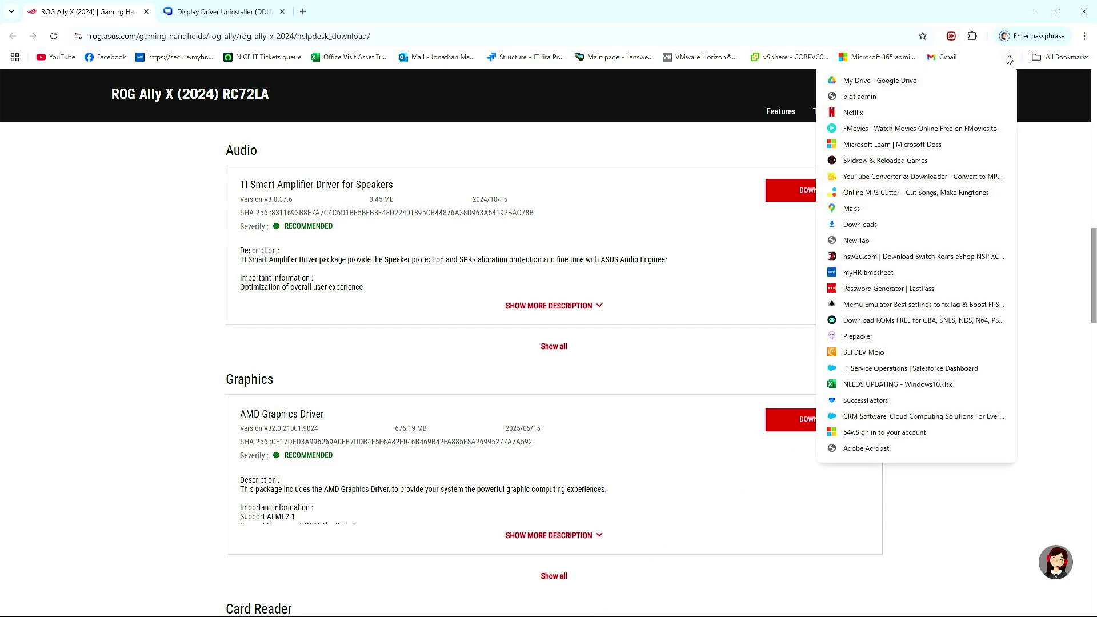
left_click(1009, 58)
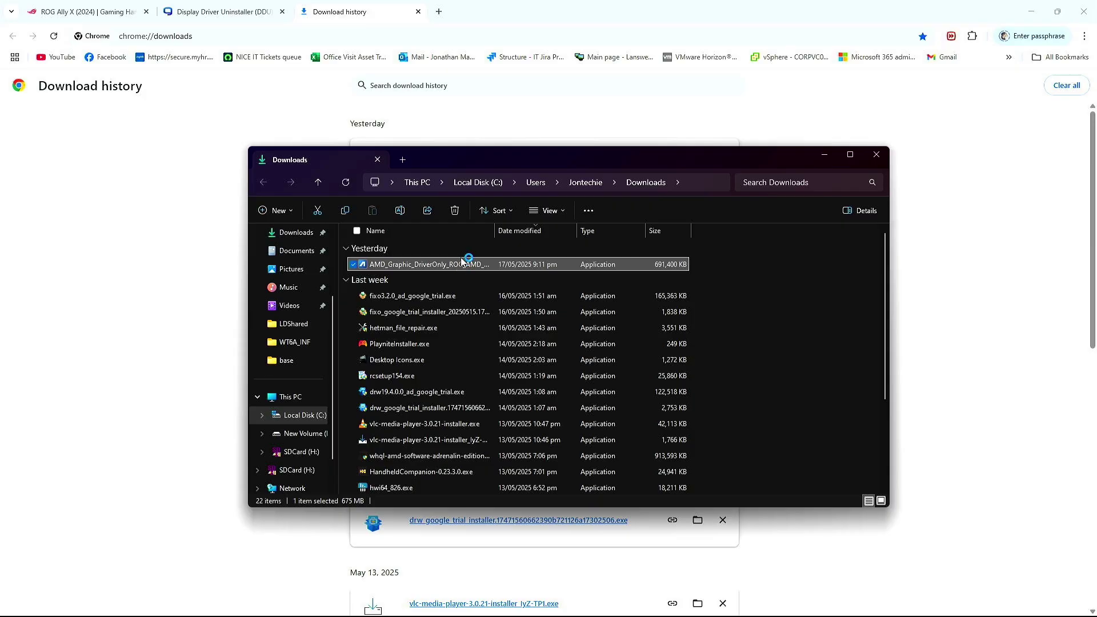
mouse_move(461, 261)
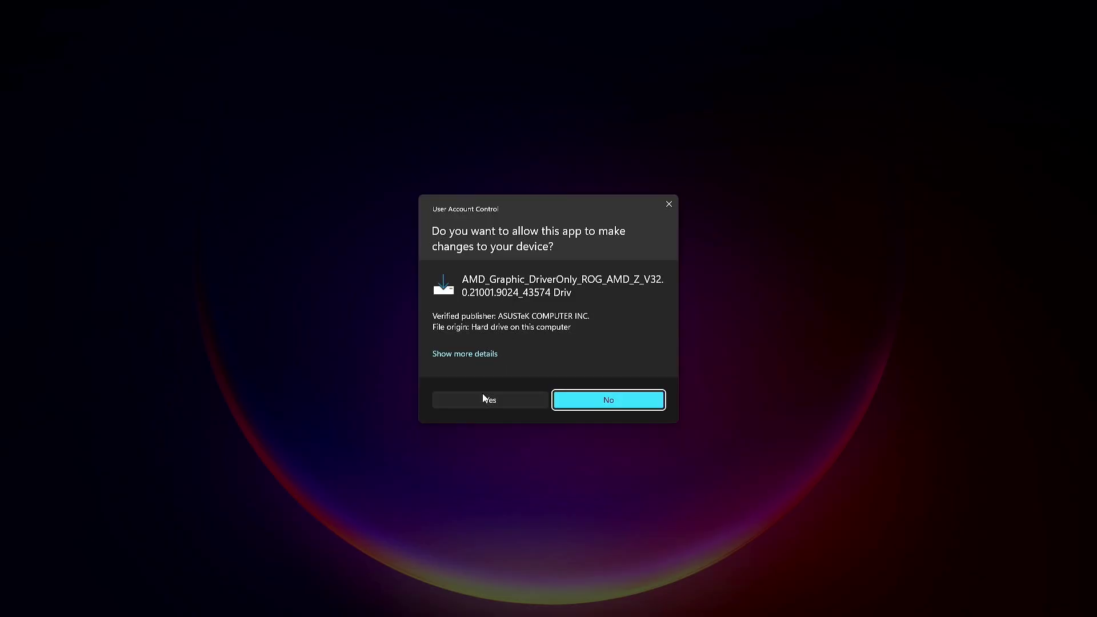
left_click(483, 398)
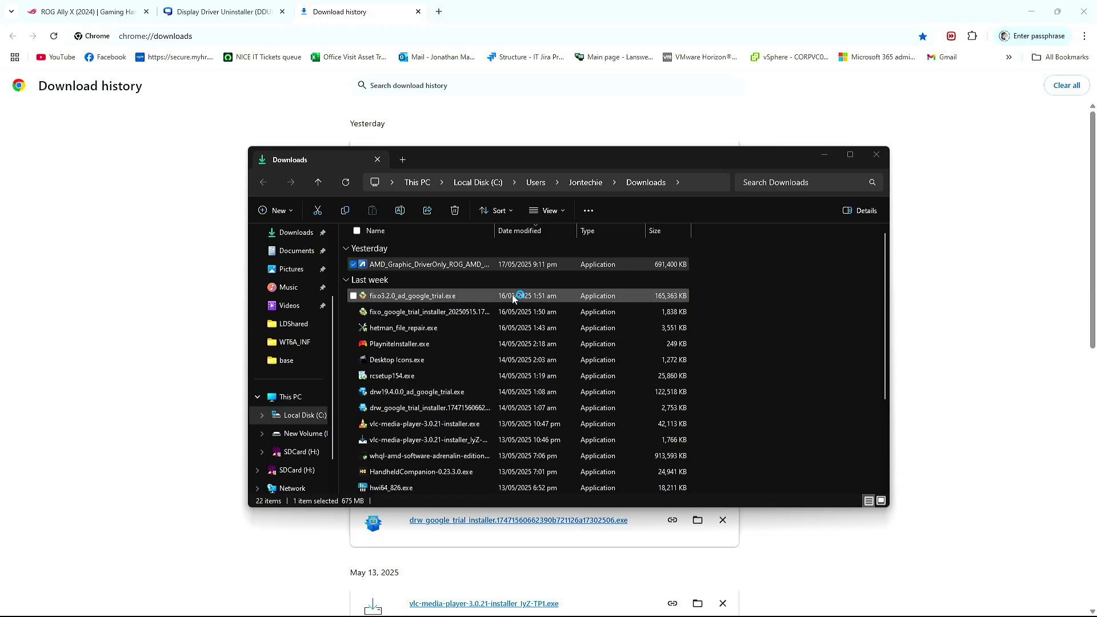
Step: Run the AMD Graphics Driver setup in English, accepting the licence agreement and keeping the Install option and default destination folder
left_click(544, 345)
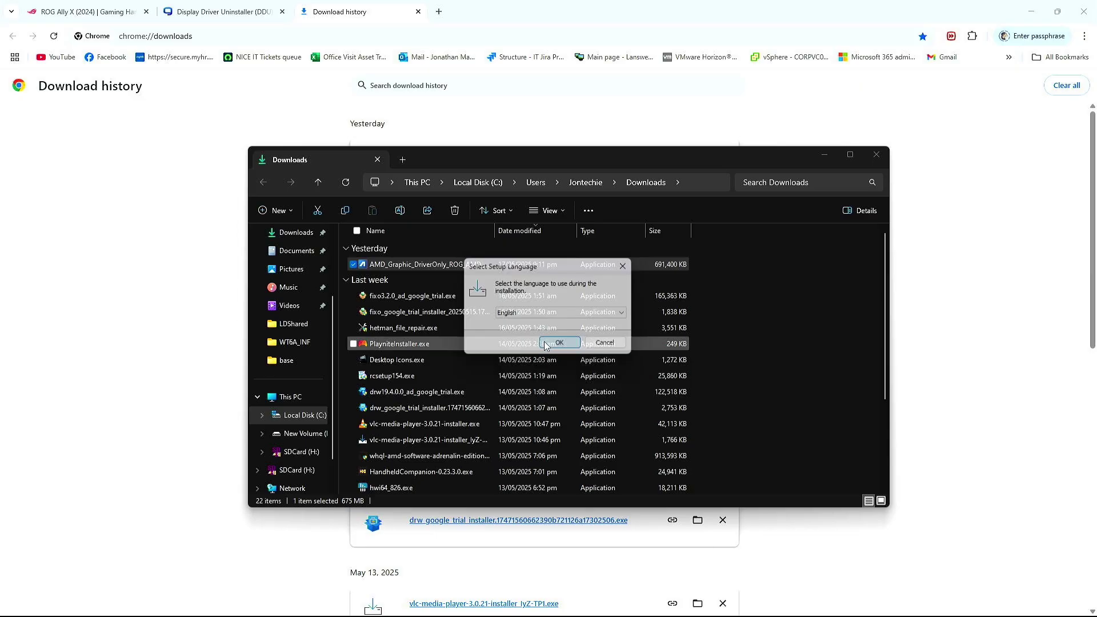
left_click(614, 407)
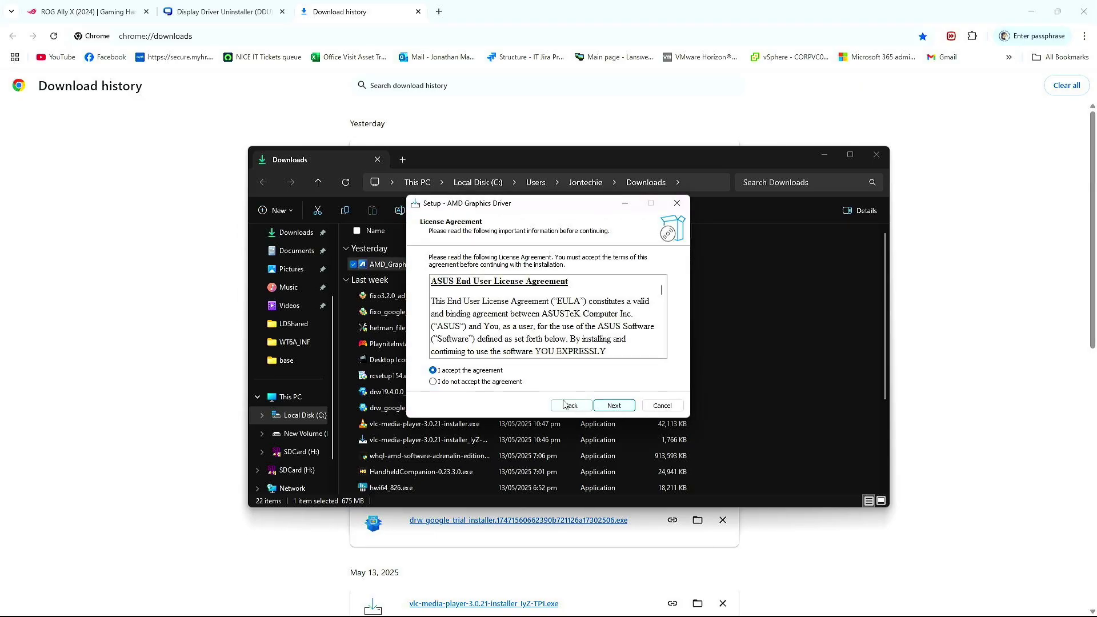
left_click(616, 406)
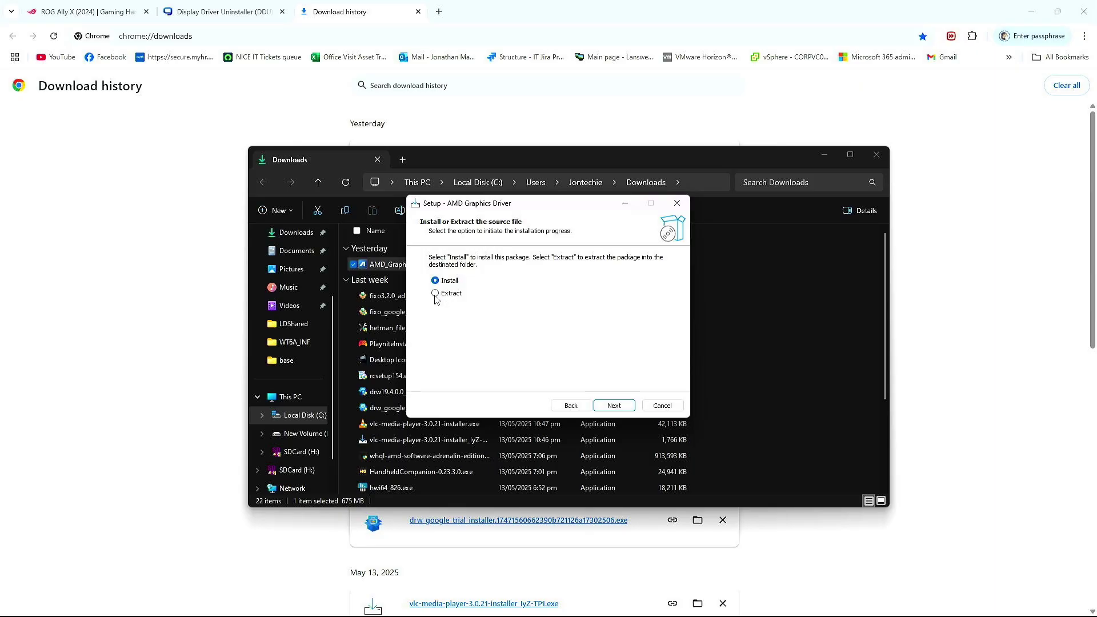
left_click(610, 405)
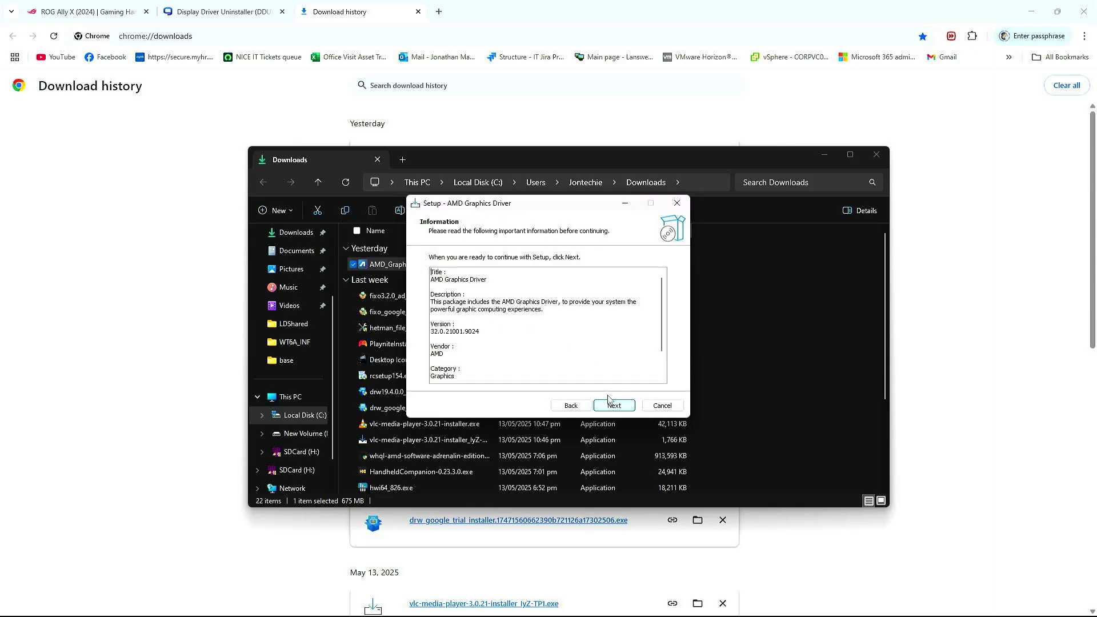
left_click(615, 408)
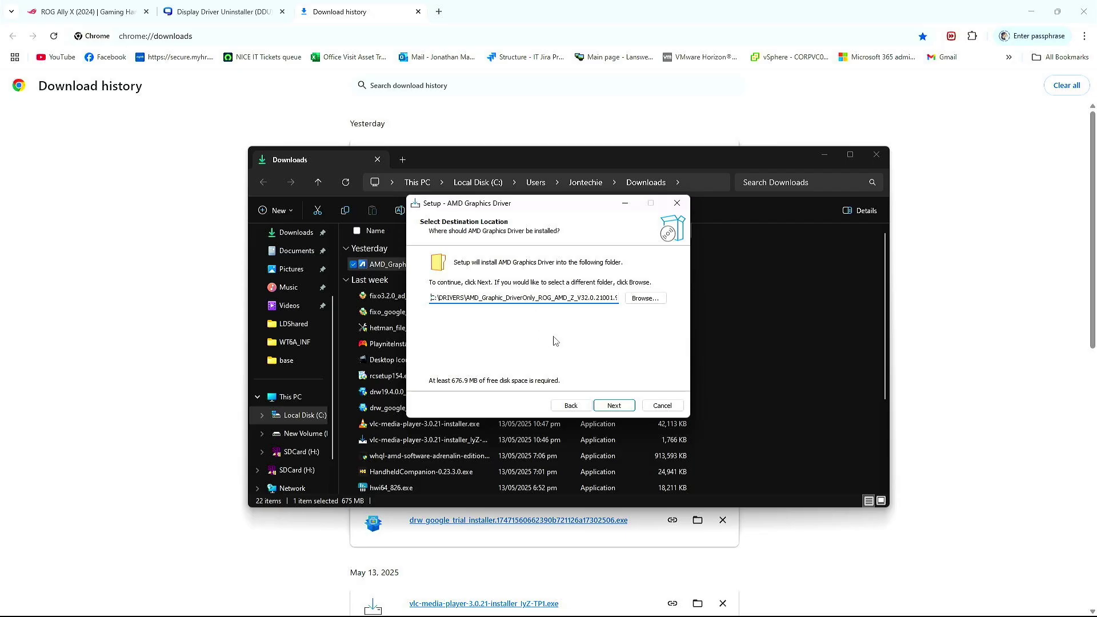
left_click(608, 410)
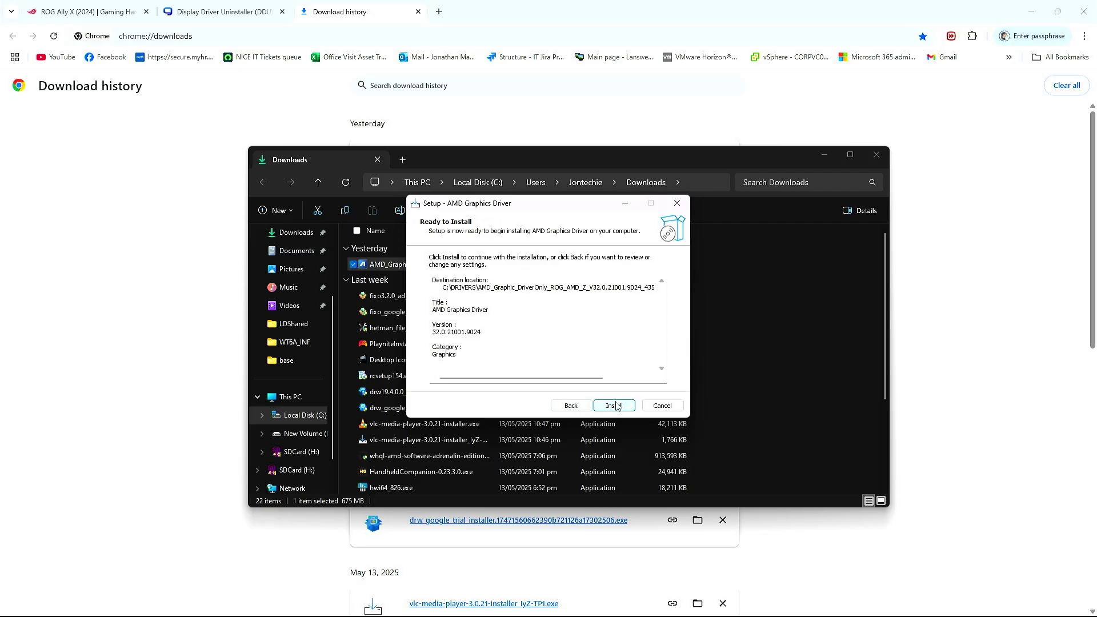
left_click(616, 406)
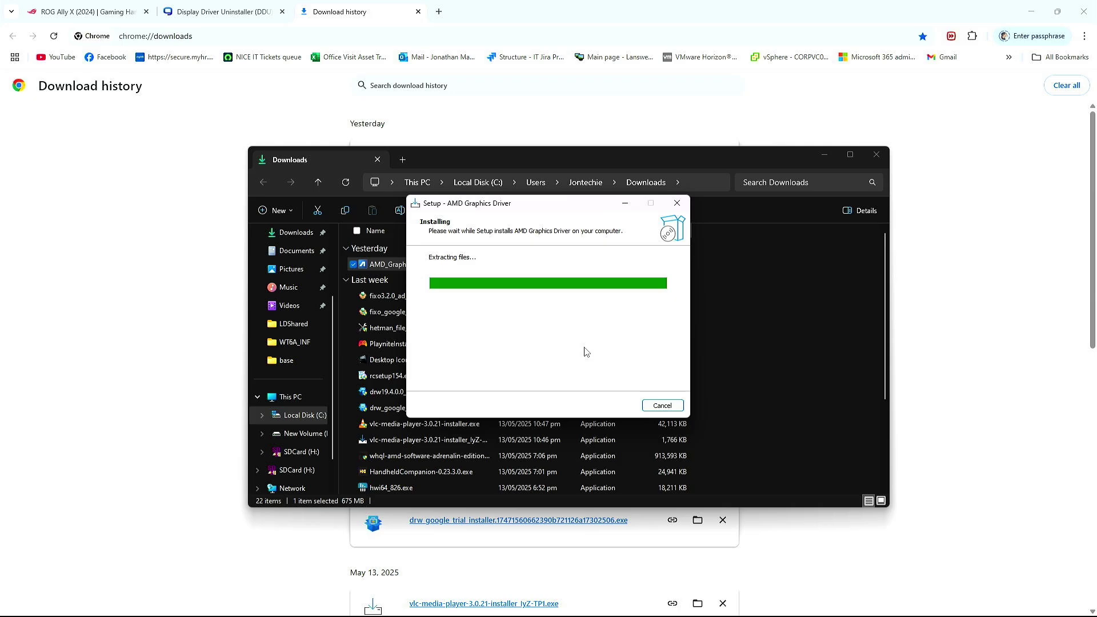
key("Return")
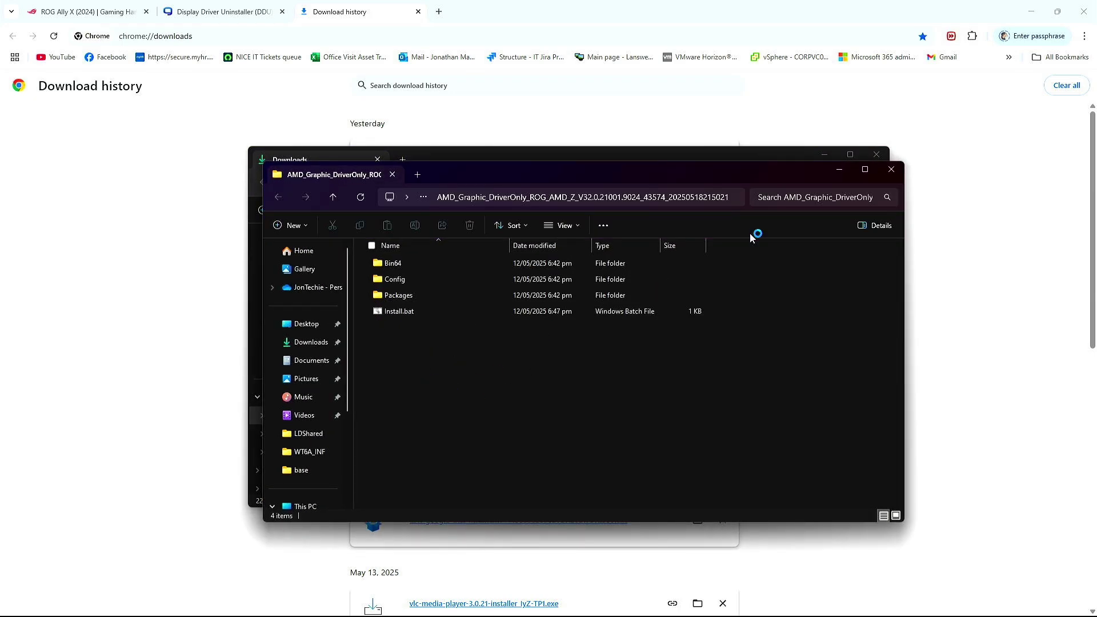
Step: Clear the extracted driver folder, the Downloads folder and the browser off the desktop
left_click(839, 171)
left_click(827, 155)
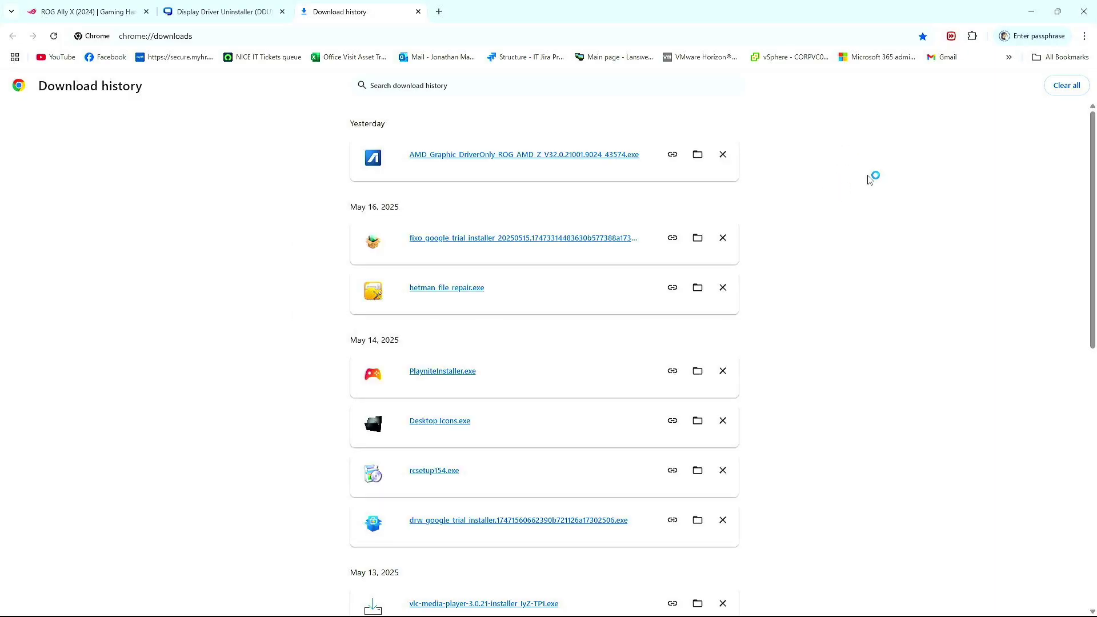
left_click(1074, 10)
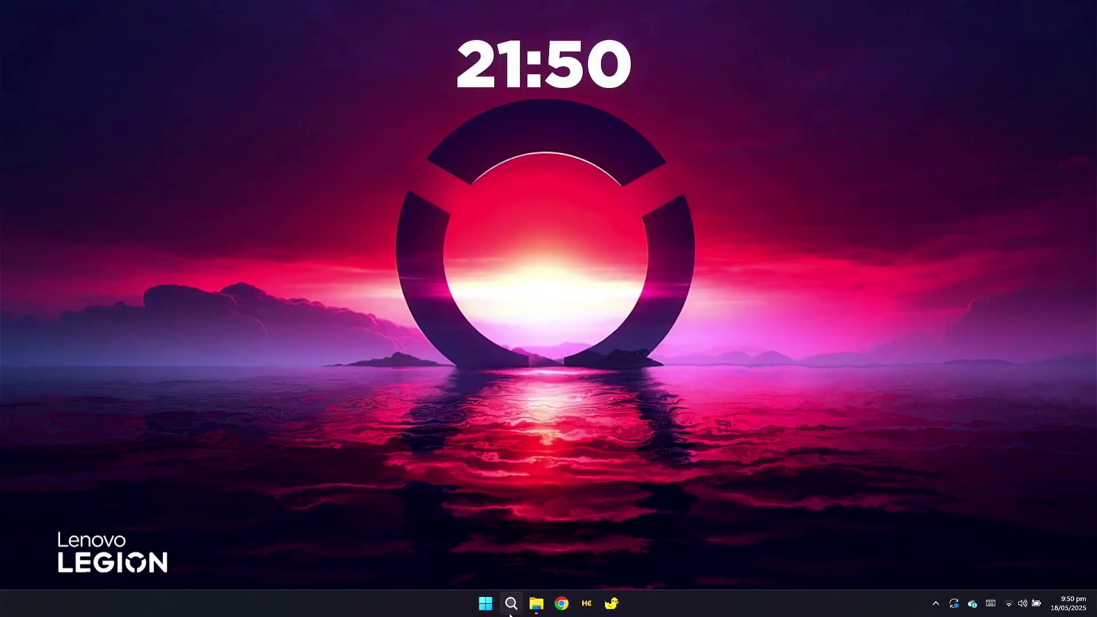
Step: Search Windows for amd and uninstall the AMD Software app
left_click(511, 611)
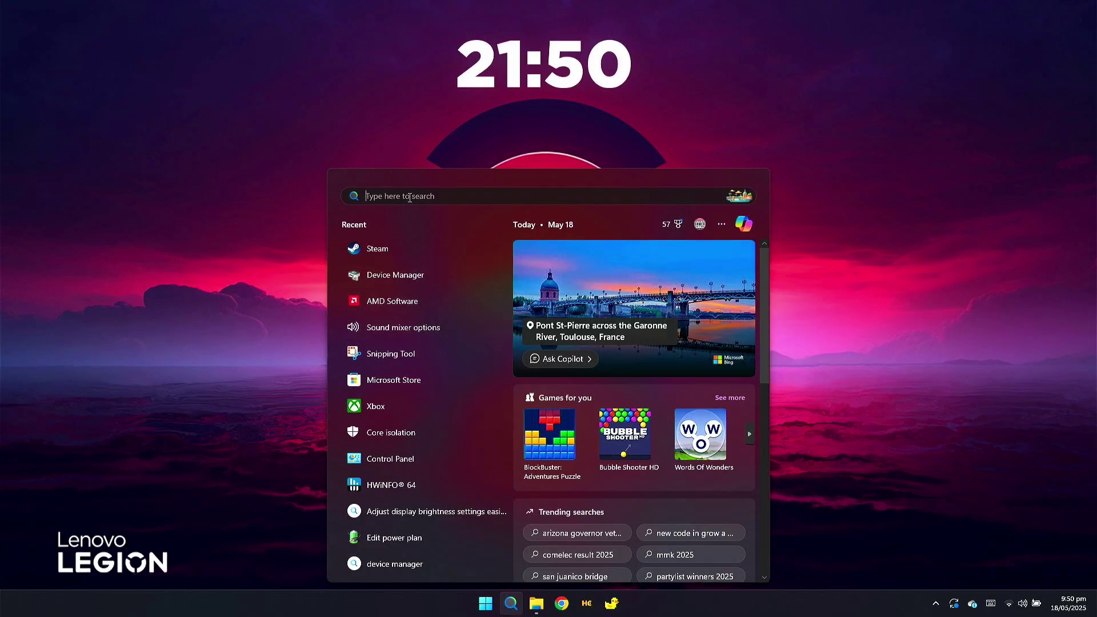
type("amd")
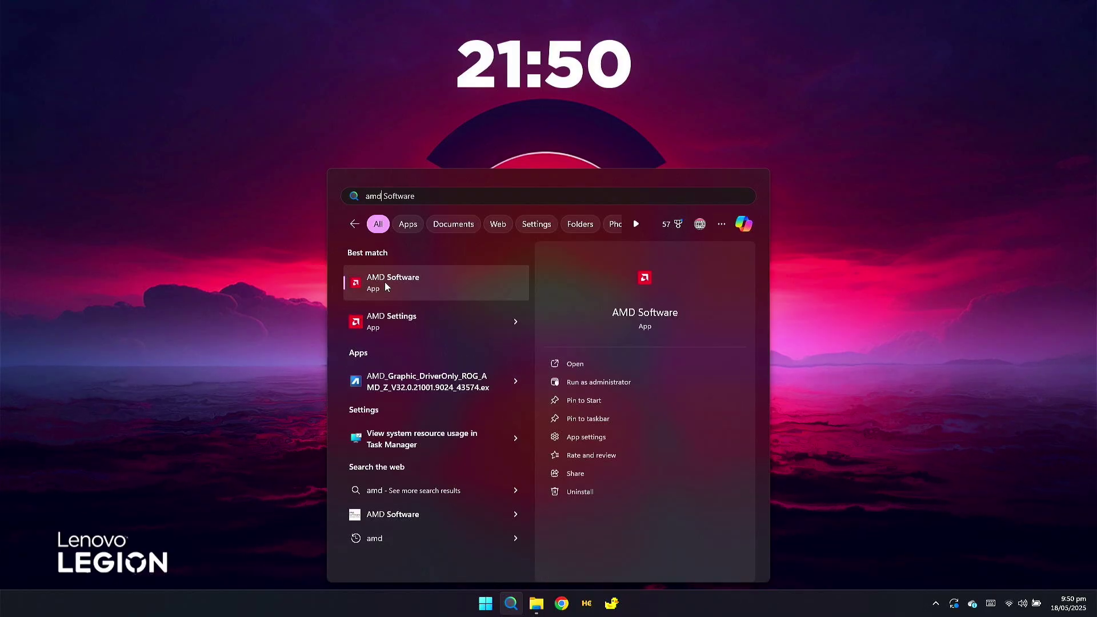
right_click(385, 282)
left_click(425, 427)
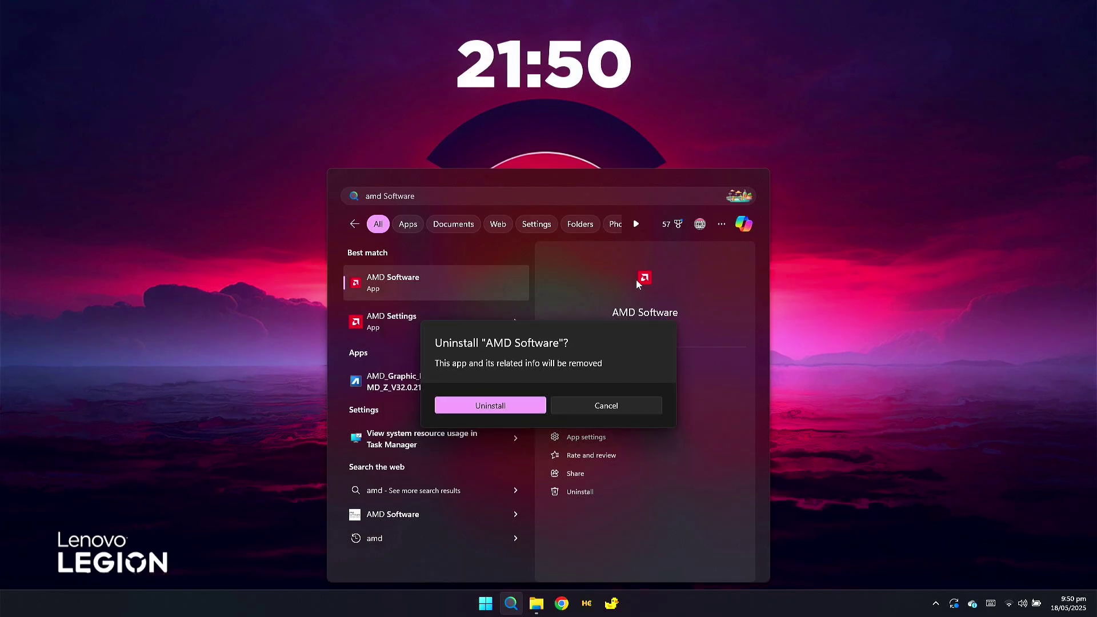
left_click(511, 404)
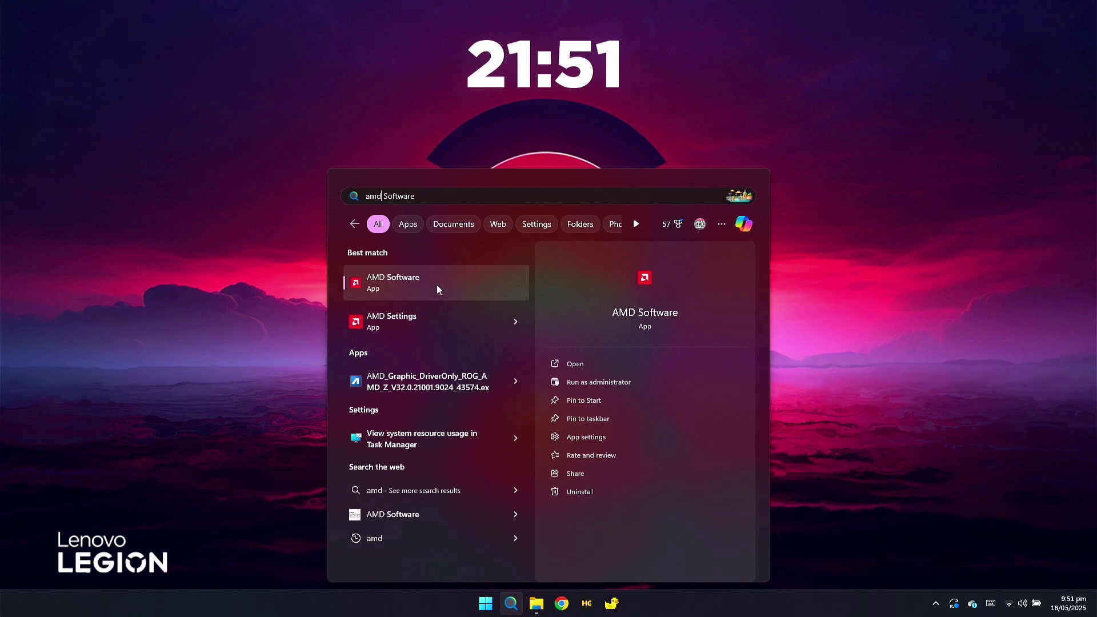
Step: Find AMD Settings in the installed apps by searching for amd, uninstall it, and close Settings
left_click(413, 318)
left_click_drag(835, 239, 622, 102)
left_click(534, 164)
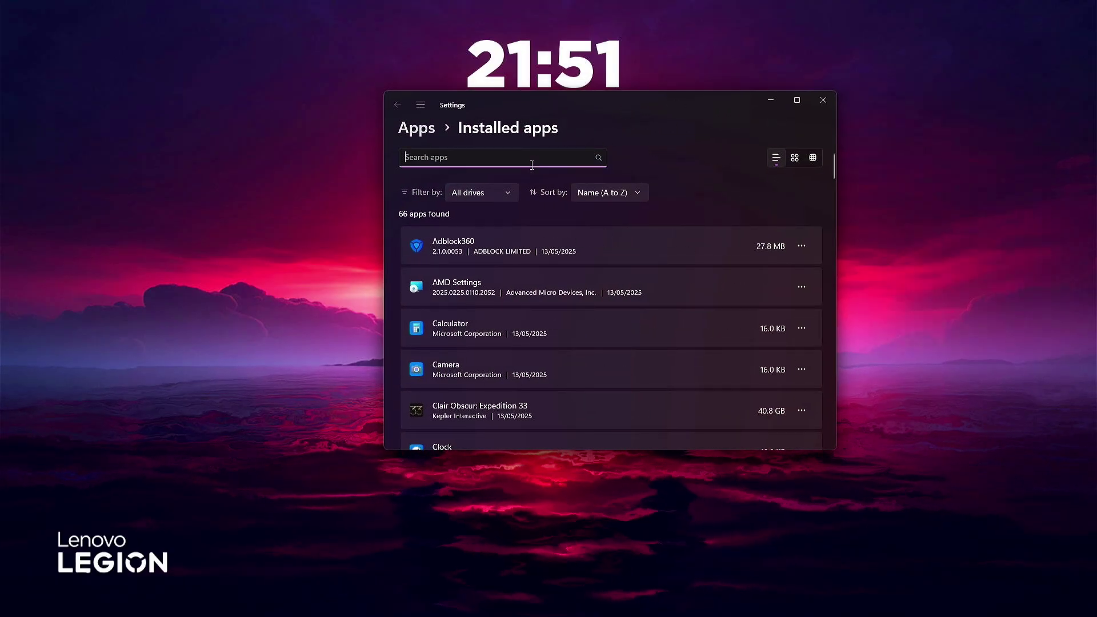
type("amd")
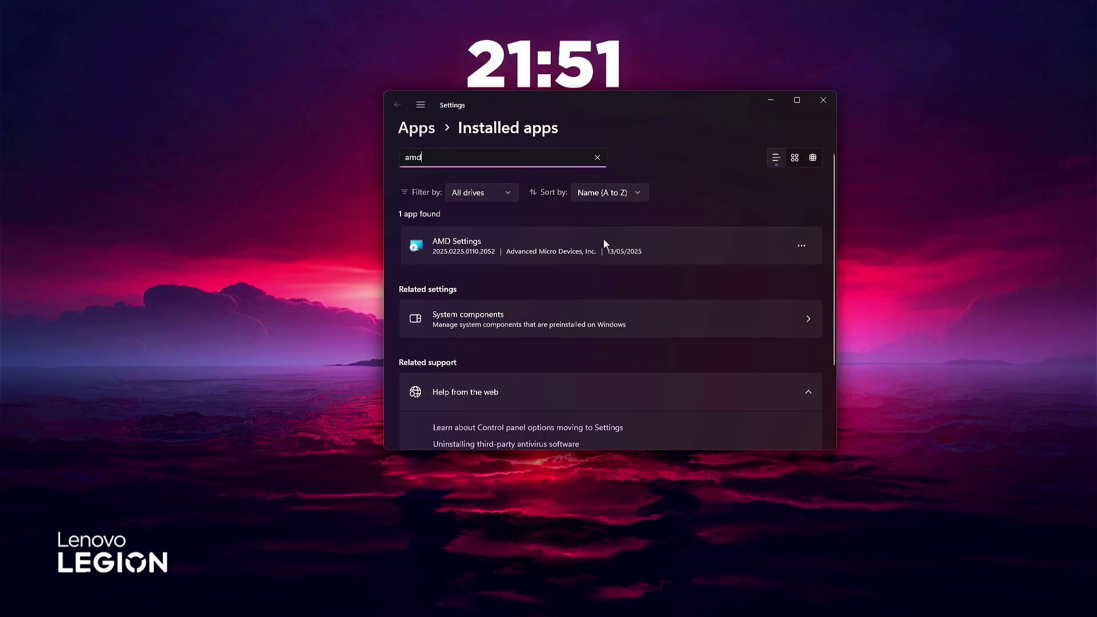
left_click(801, 246)
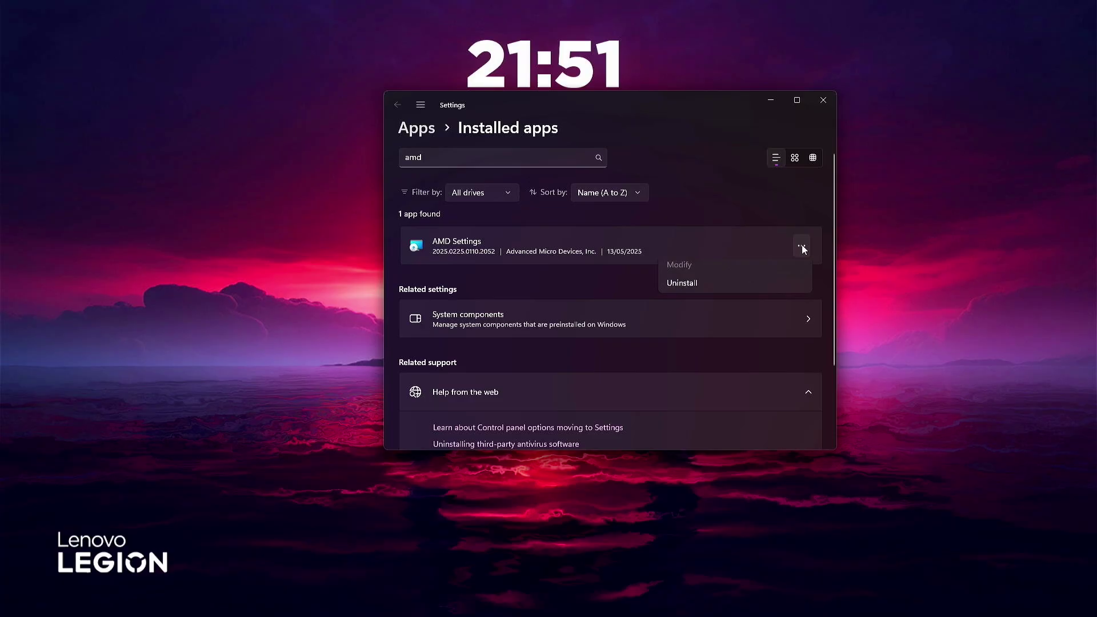
left_click(686, 289)
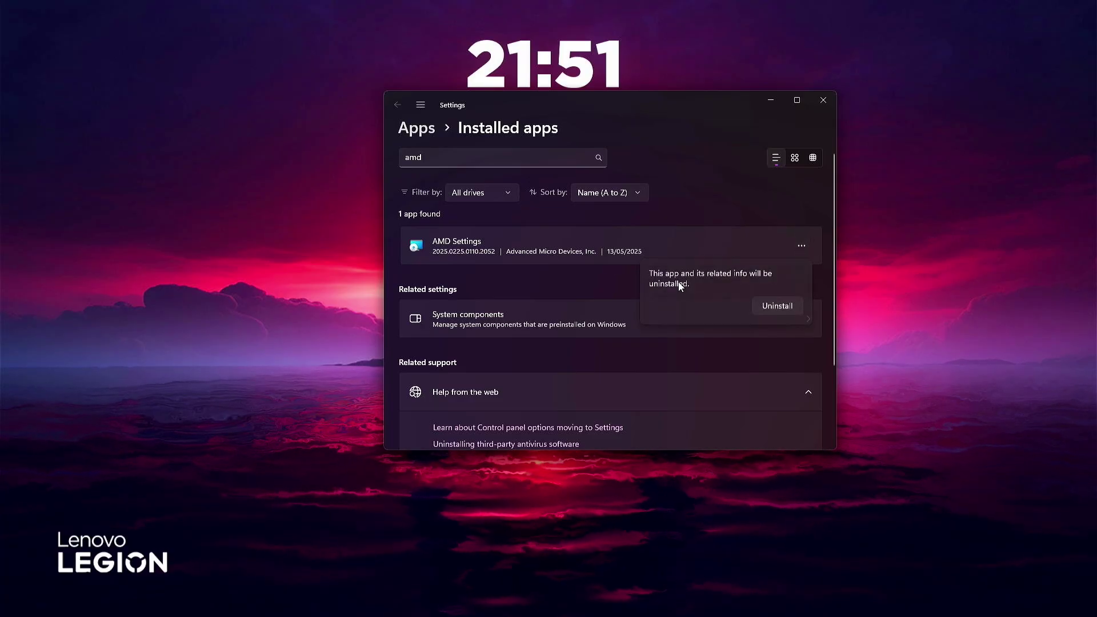
left_click(767, 304)
left_click(674, 314)
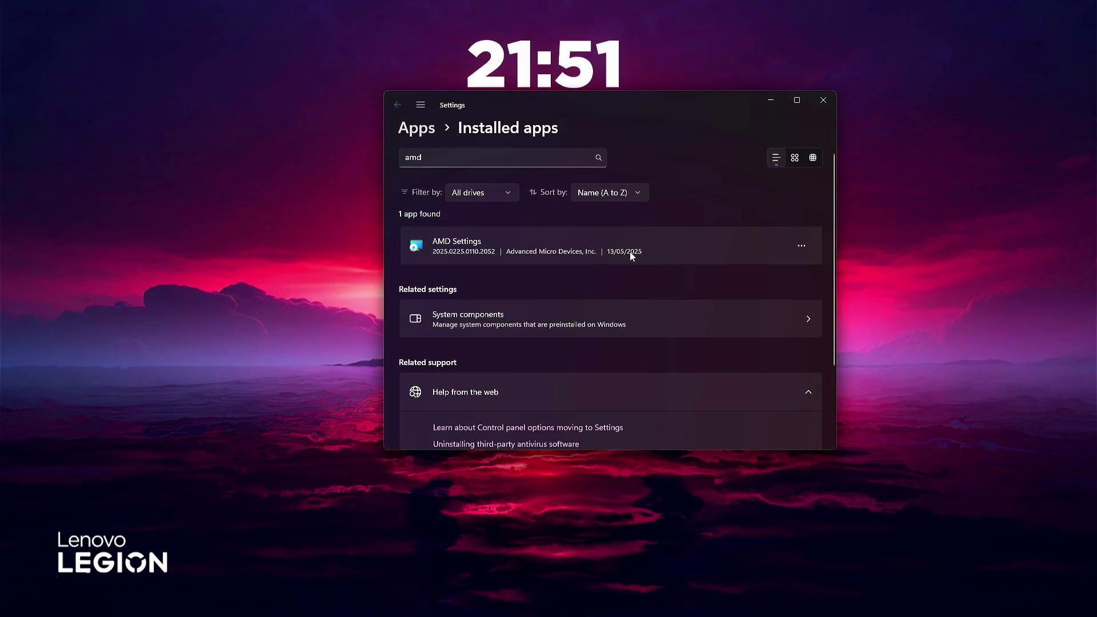
scroll(707, 260, "down", 2)
scroll(707, 261, "up", 2)
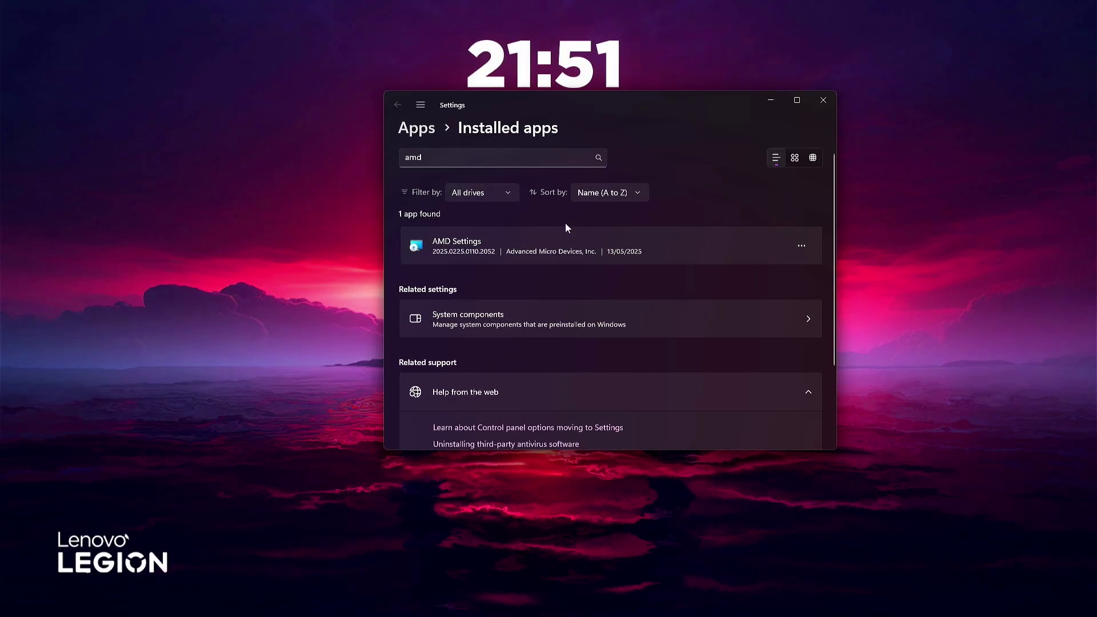
left_click(824, 101)
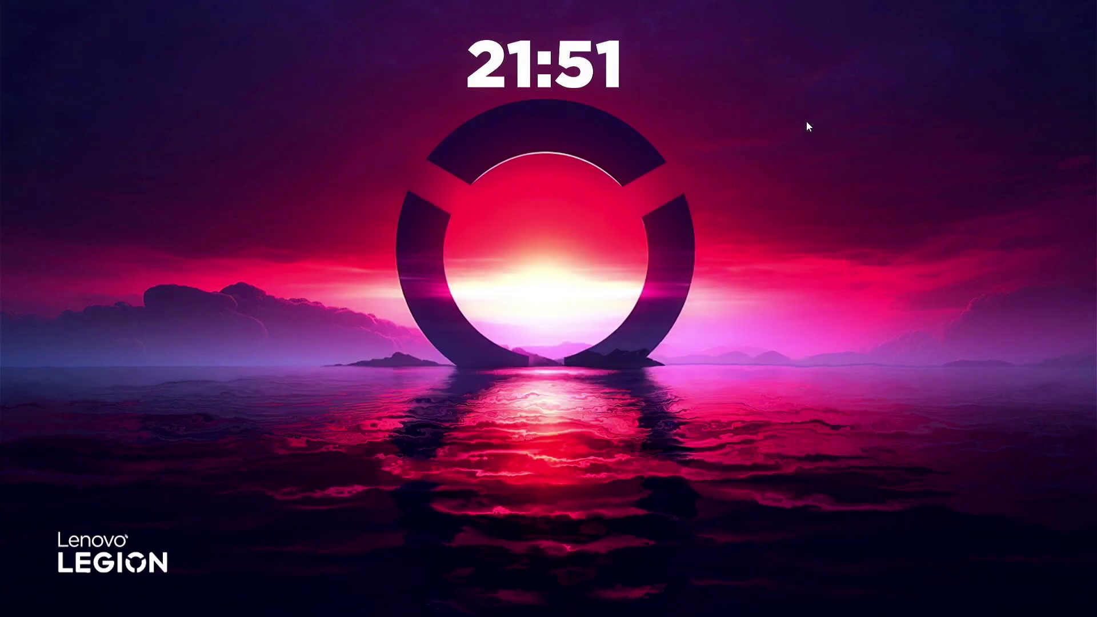
Step: Try to open AMD Software from the desktop and dismiss its dialog
right_click(505, 263)
left_click(552, 359)
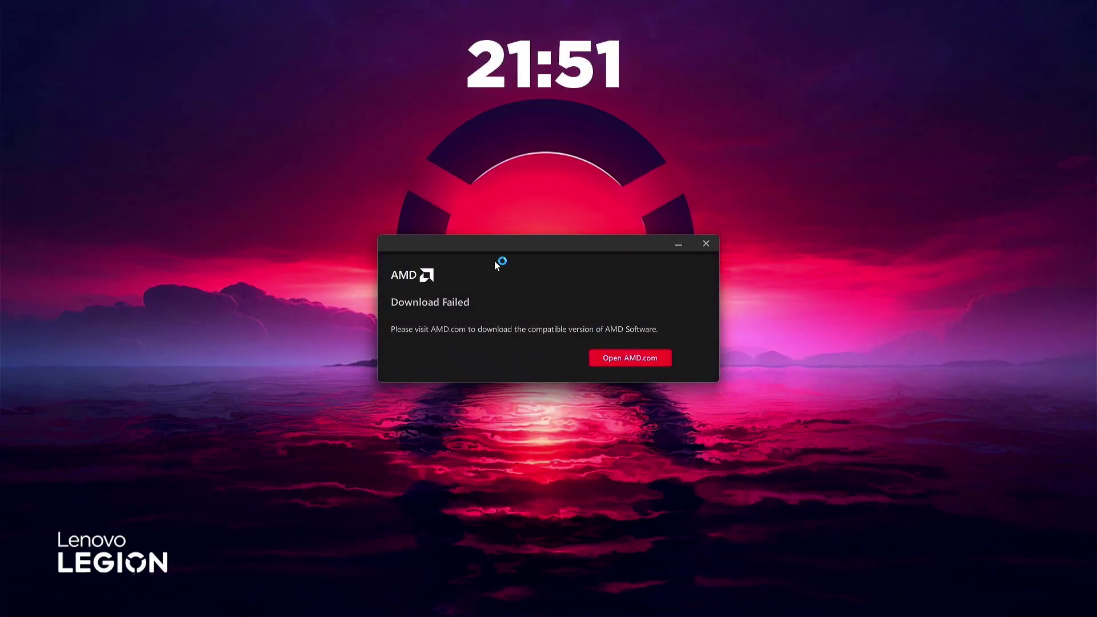
left_click(705, 244)
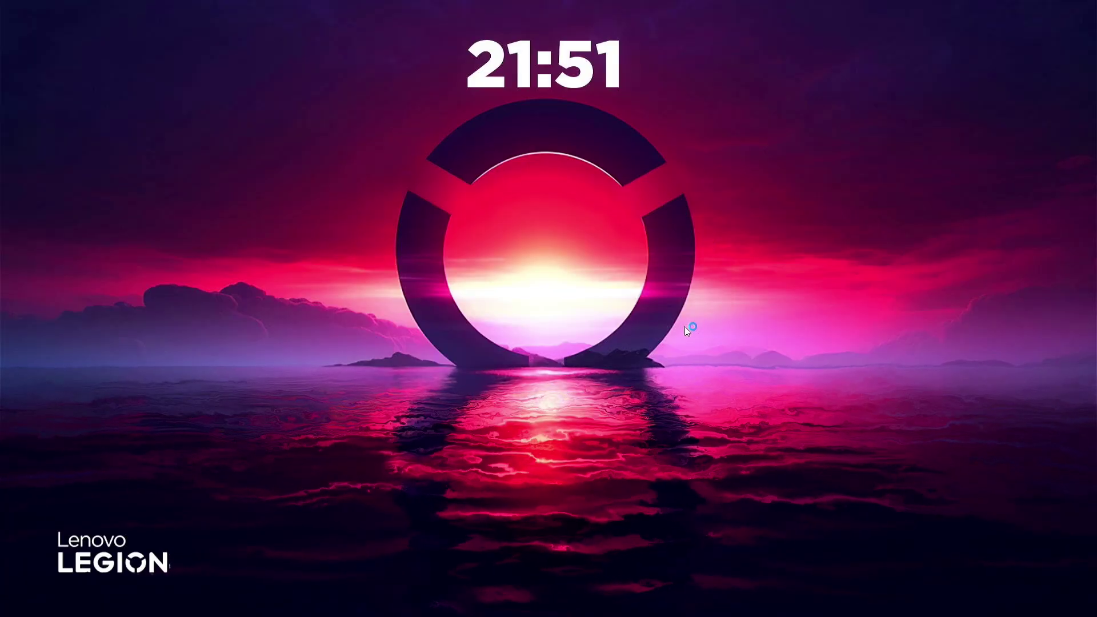
Step: Search Windows for Device Manager, open it and expand the Display adaptors category
key("super")
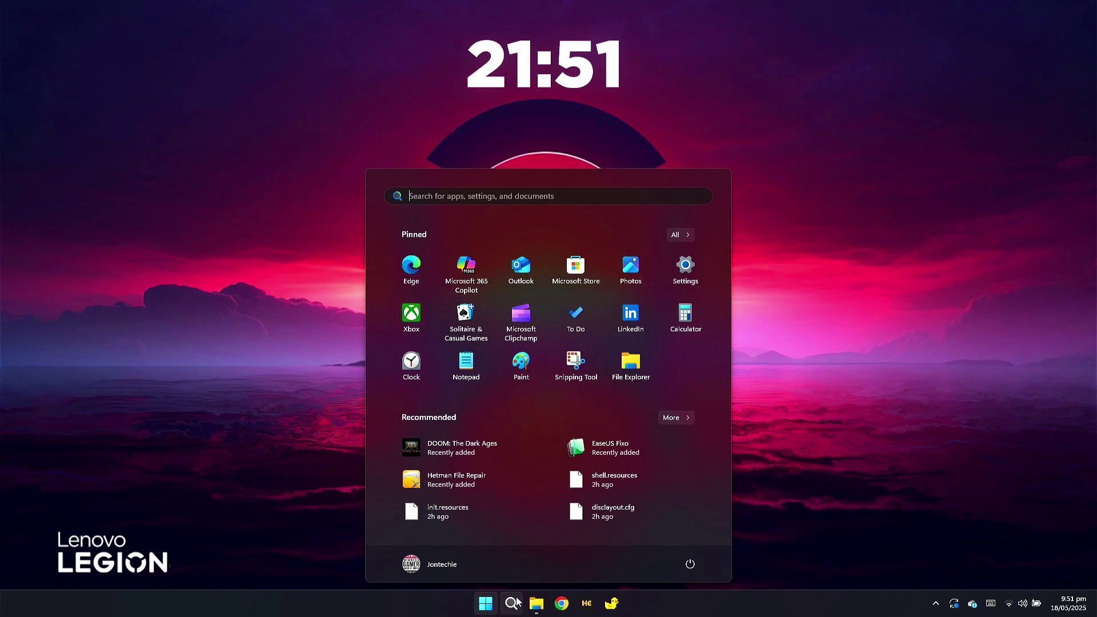
left_click(512, 603)
type("de")
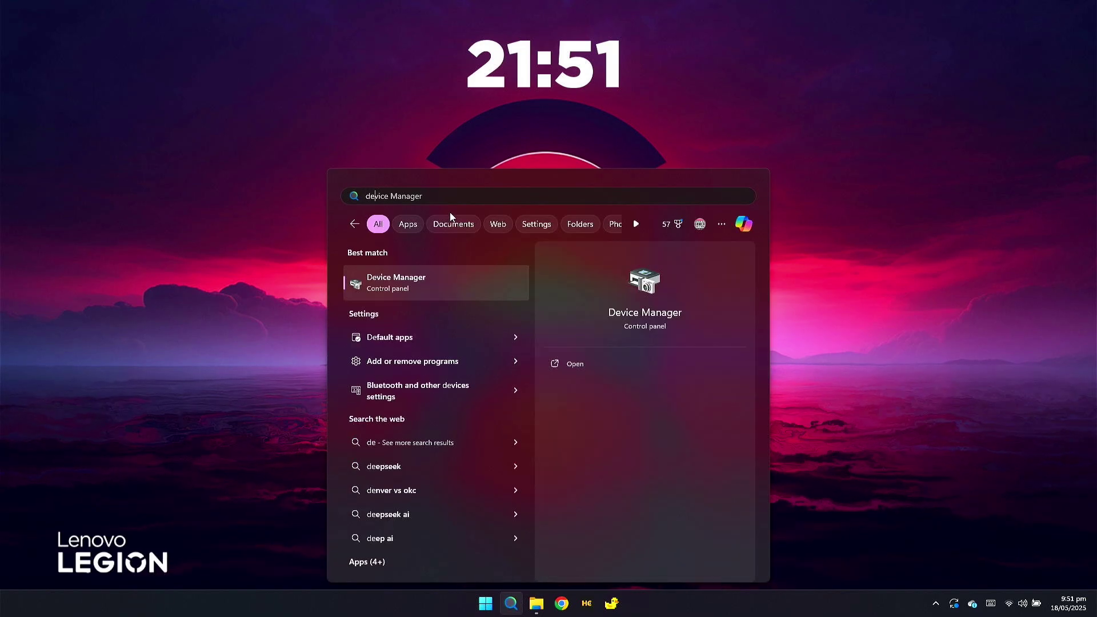
left_click(404, 286)
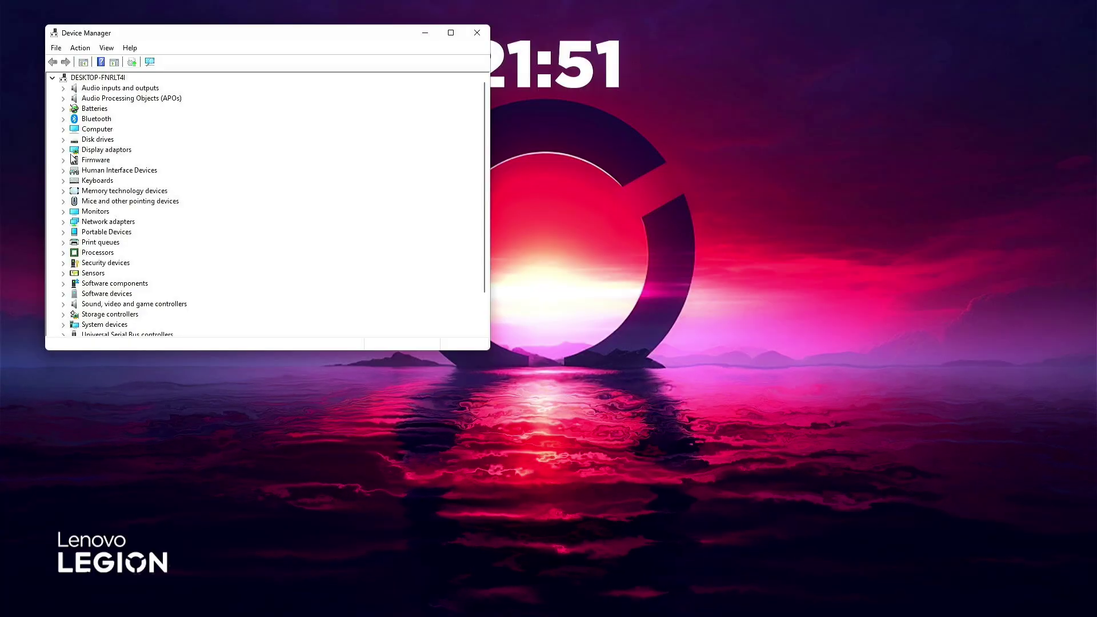
left_click(63, 150)
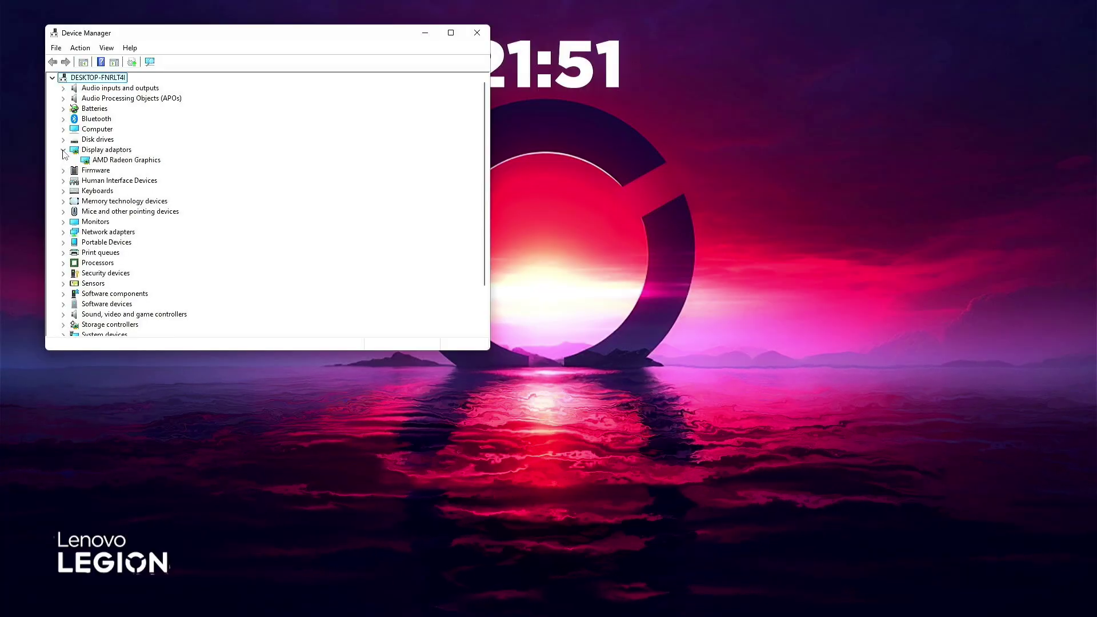
Step: Start a manual driver update for AMD Radeon Graphics, choosing to pick from the available drivers and install from disk
right_click(145, 164)
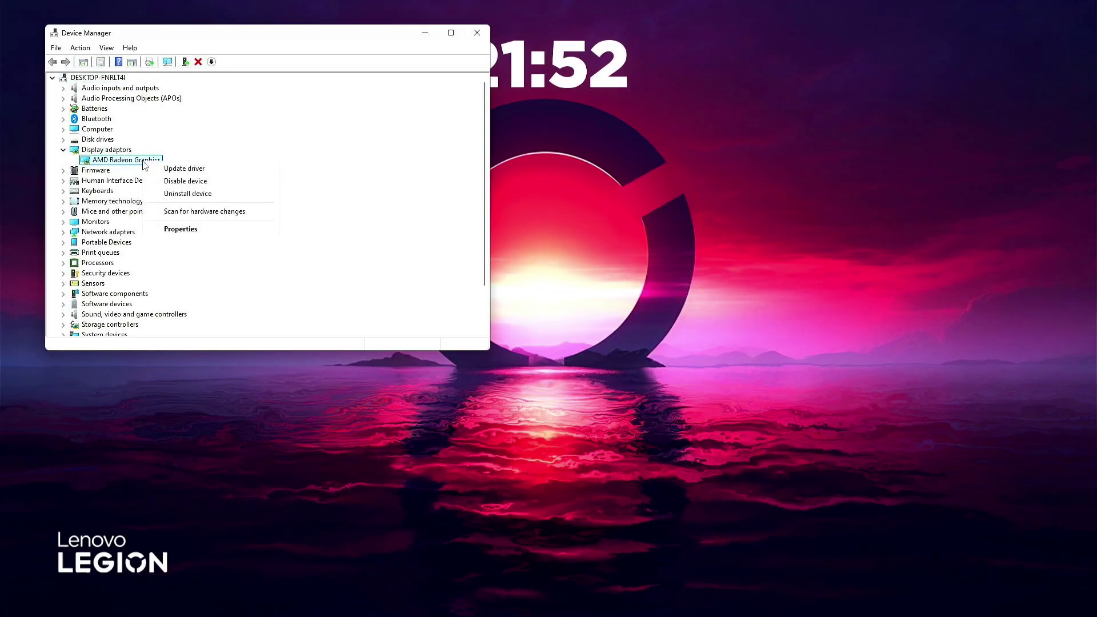
left_click(177, 169)
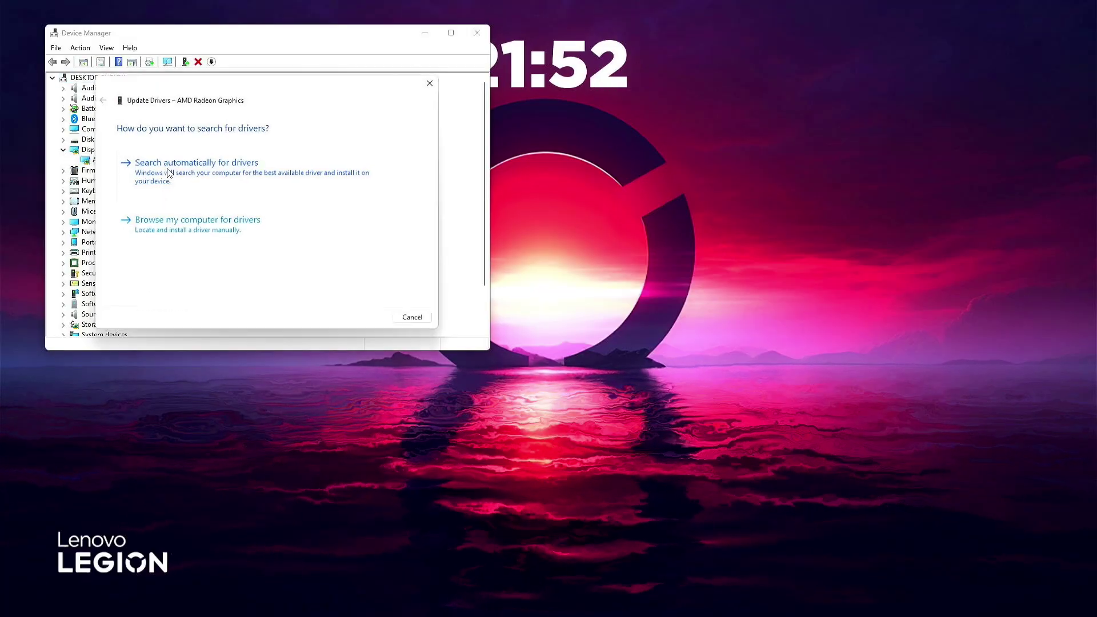
left_click(182, 240)
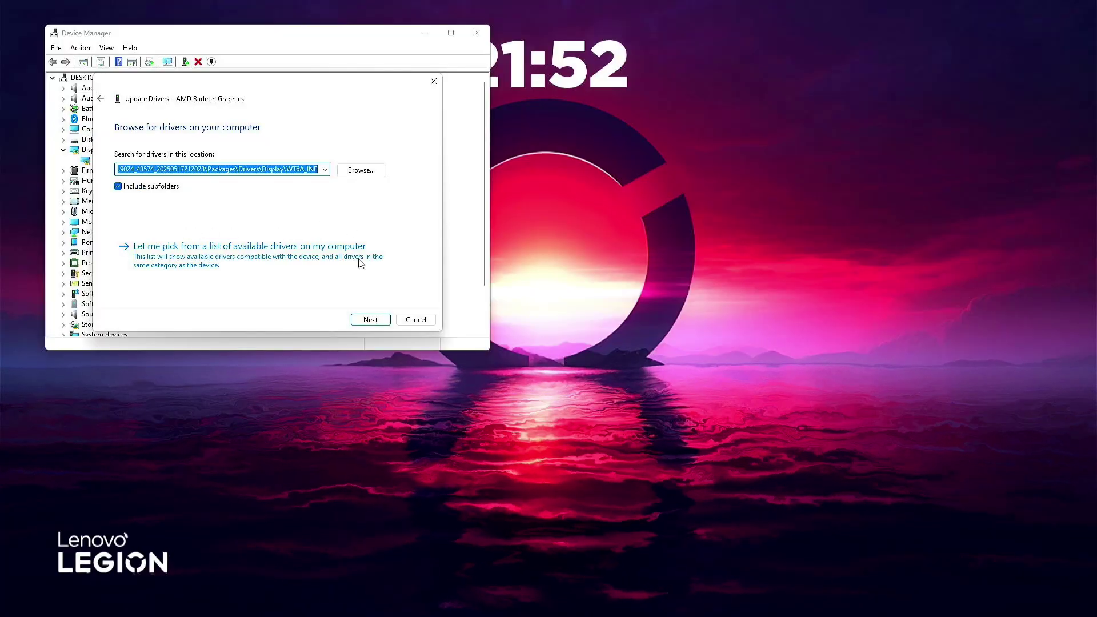
left_click(252, 270)
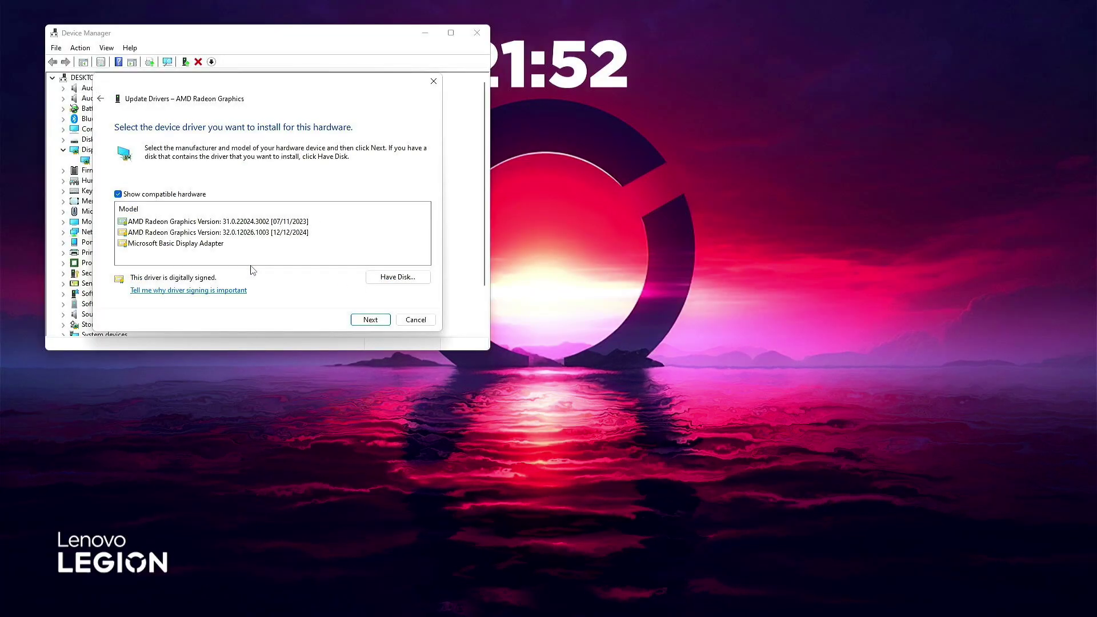
left_click(378, 278)
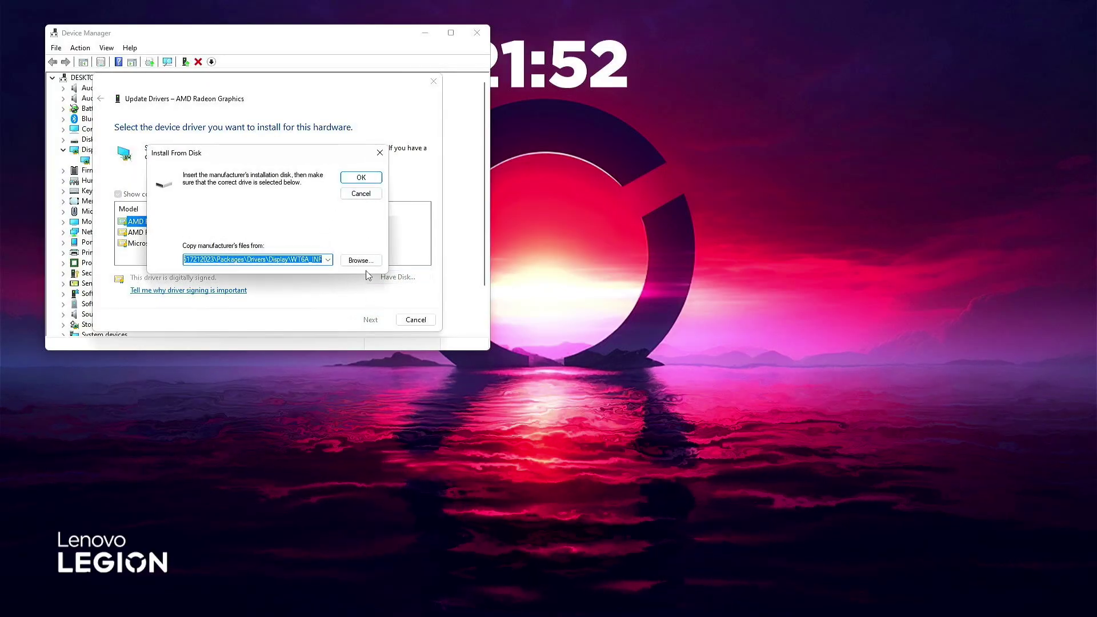
Step: Load u0415200.inf from Packages\Drivers\Display\WT6A_INF inside the ROG driver folder dated 18/05/2025 in C:\DRIVERS as the driver source
left_click(360, 260)
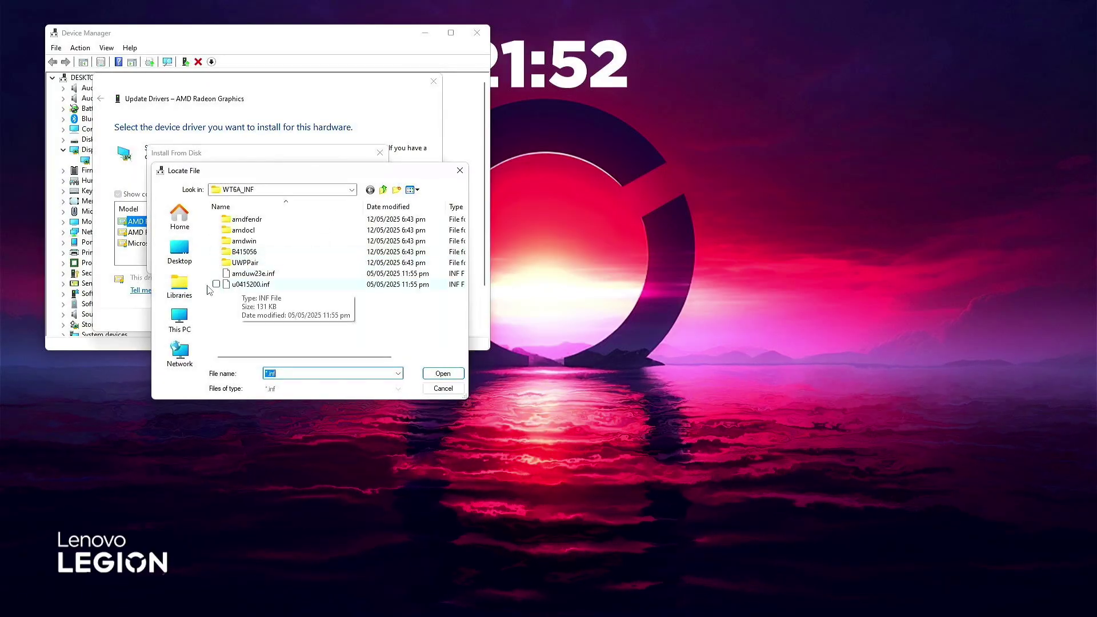
left_click(191, 315)
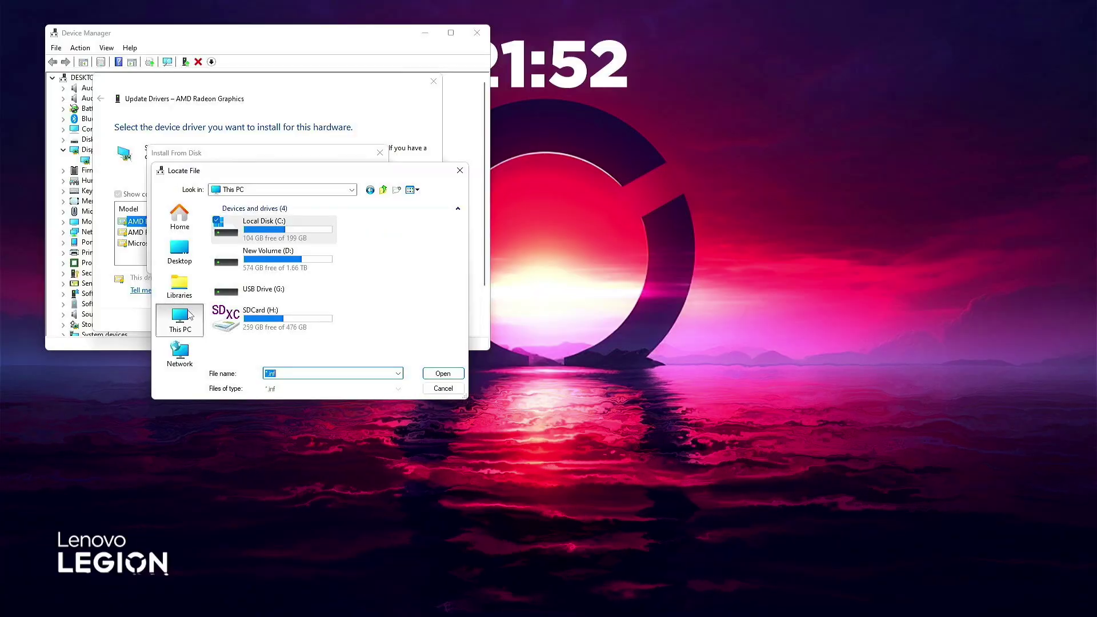
double_click(292, 228)
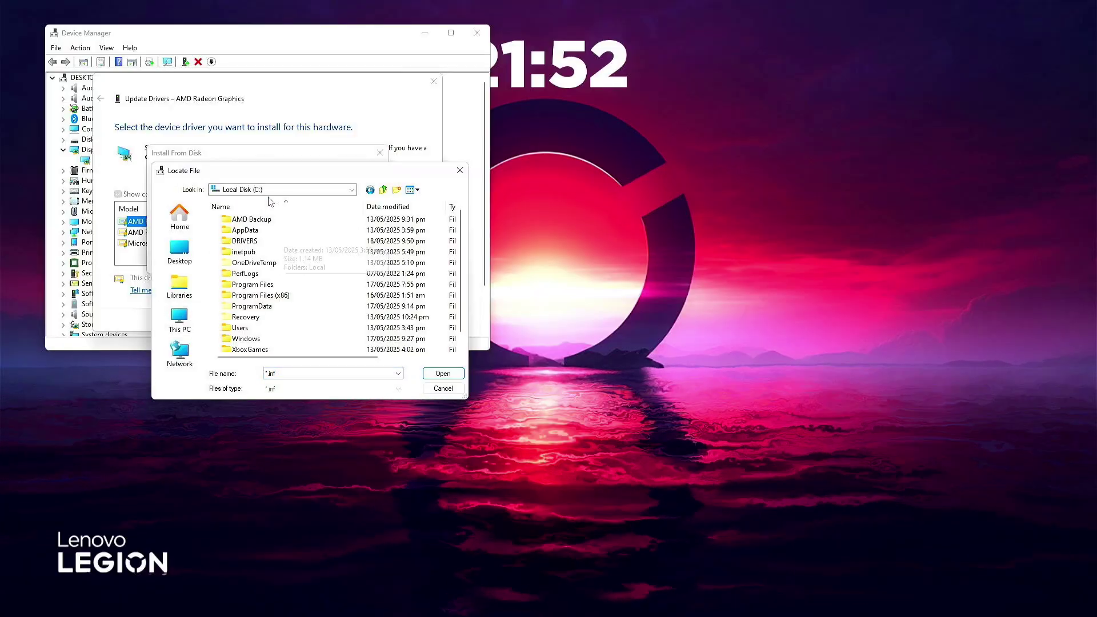
double_click(245, 243)
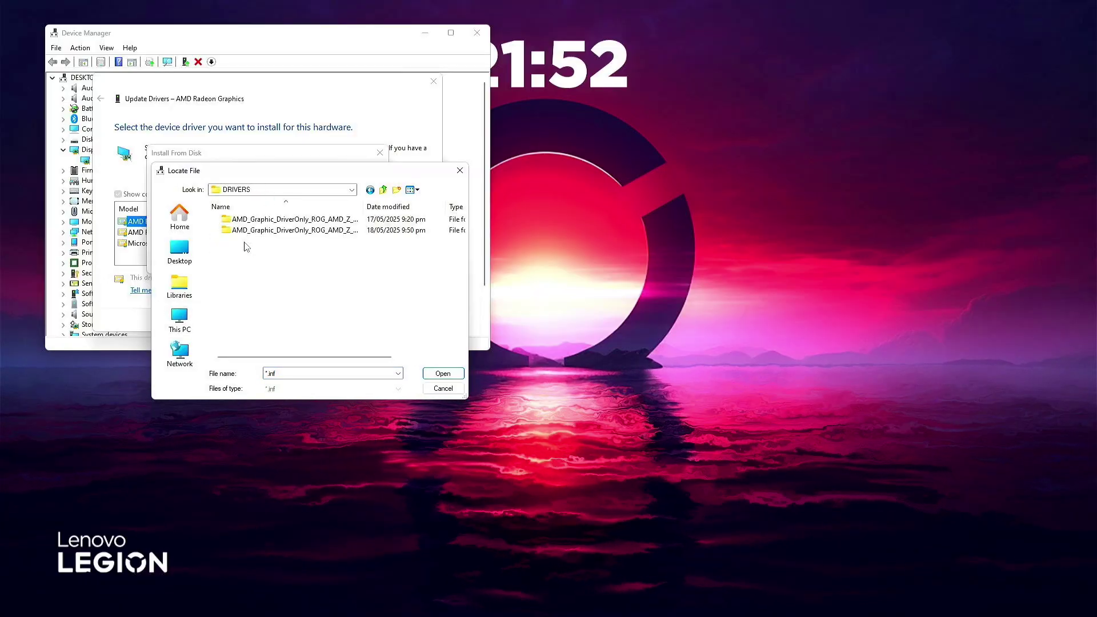
double_click(295, 232)
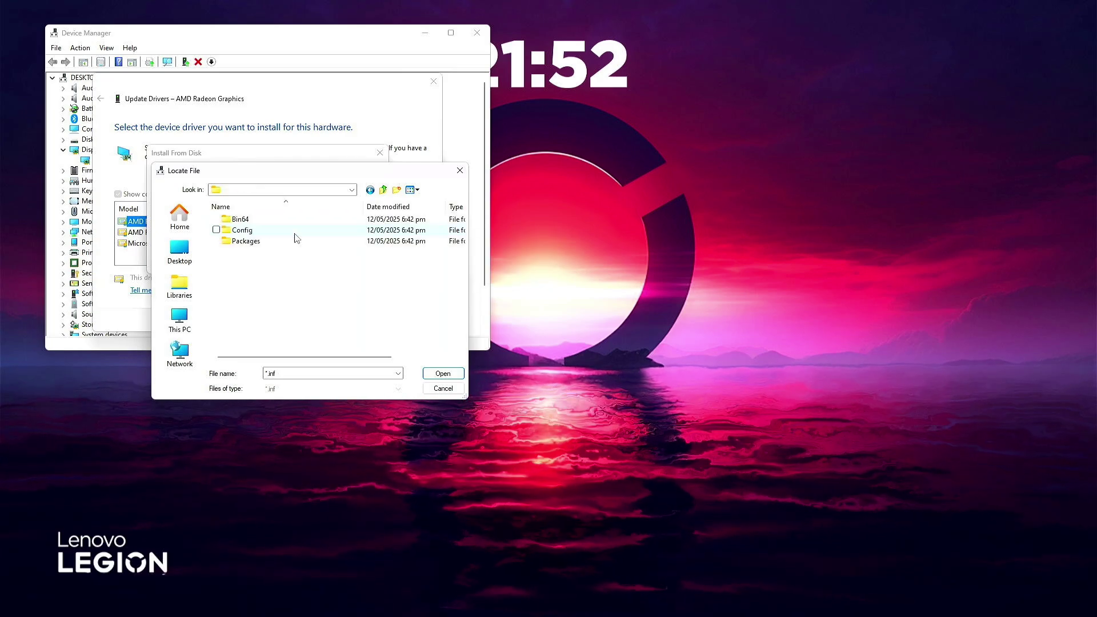
double_click(255, 241)
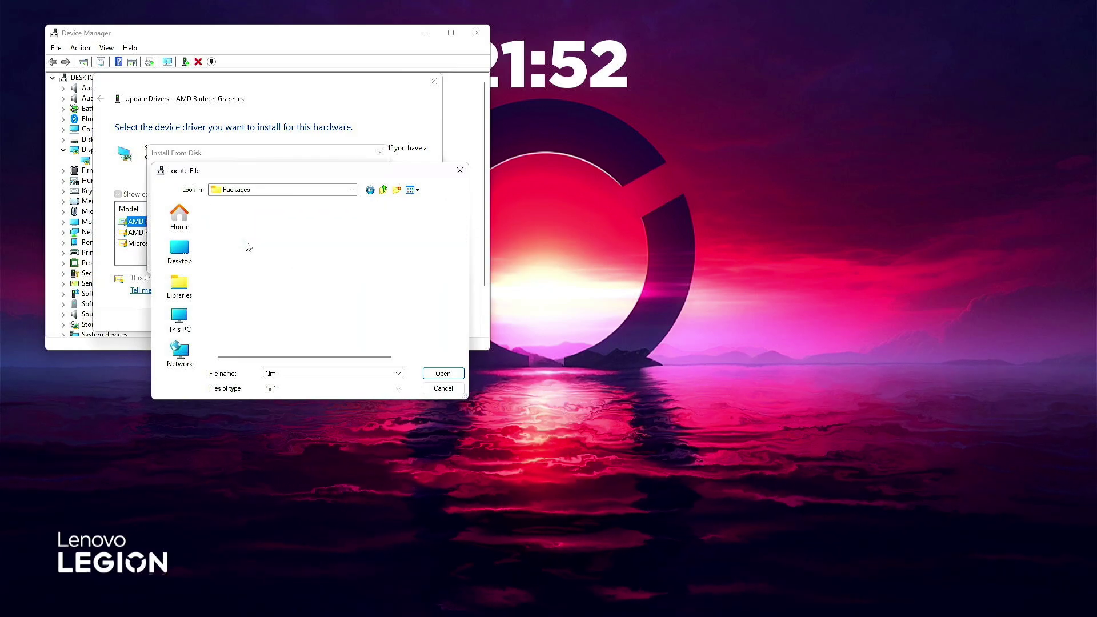
double_click(242, 231)
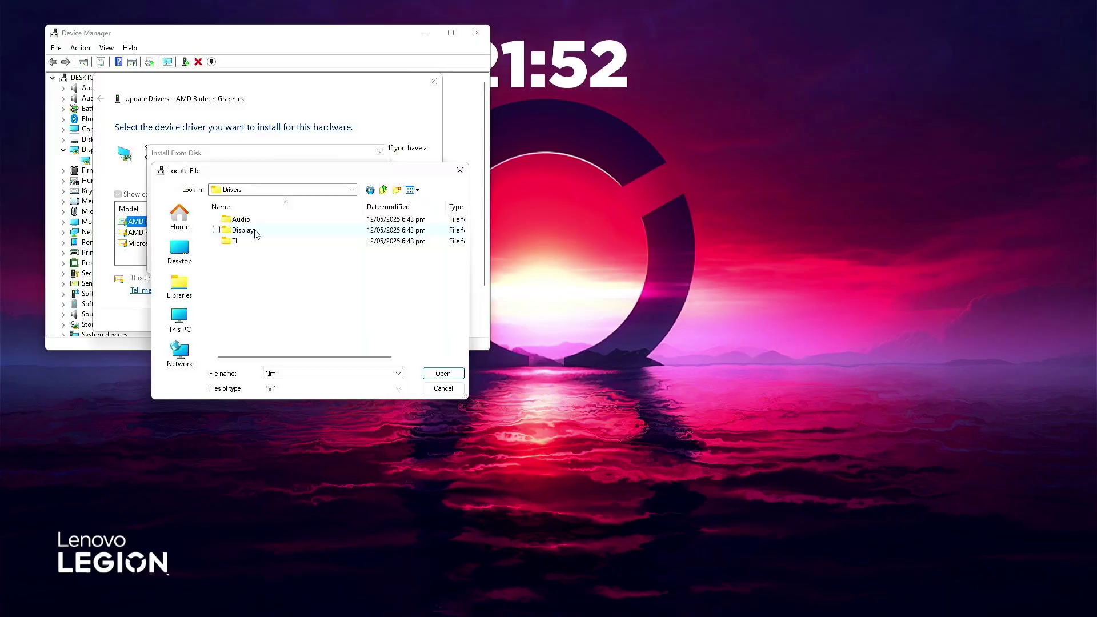
double_click(255, 234)
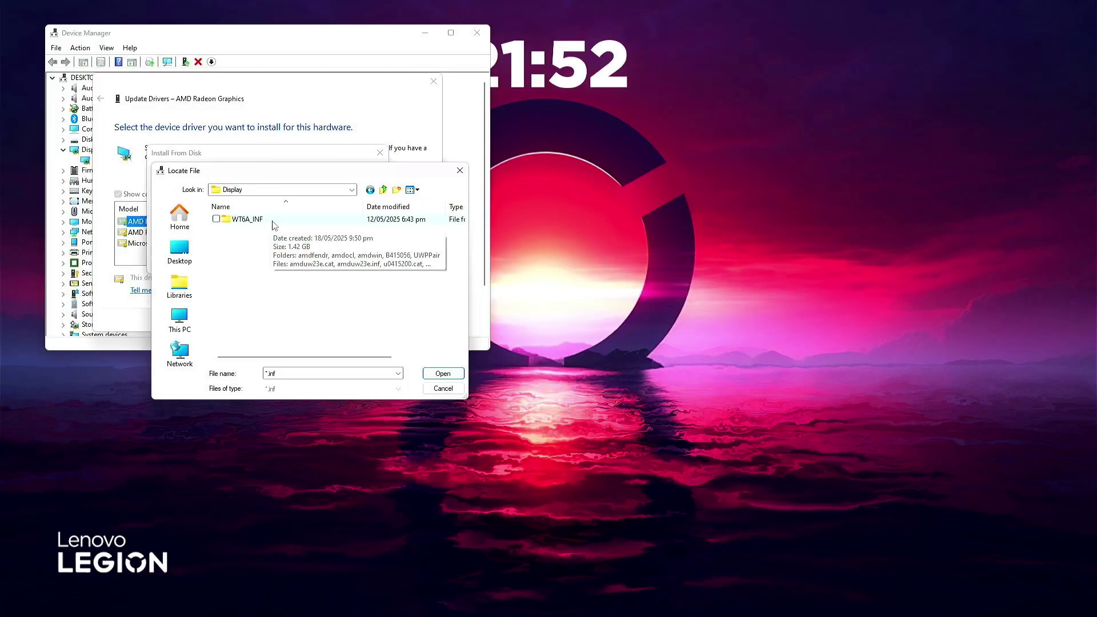
double_click(273, 223)
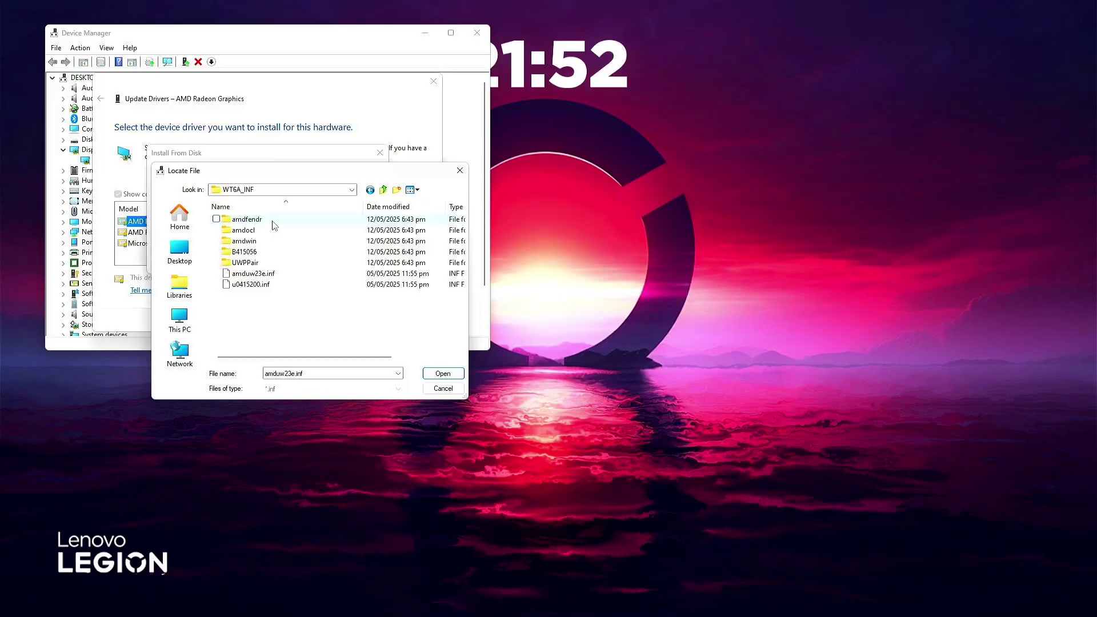
left_click(249, 285)
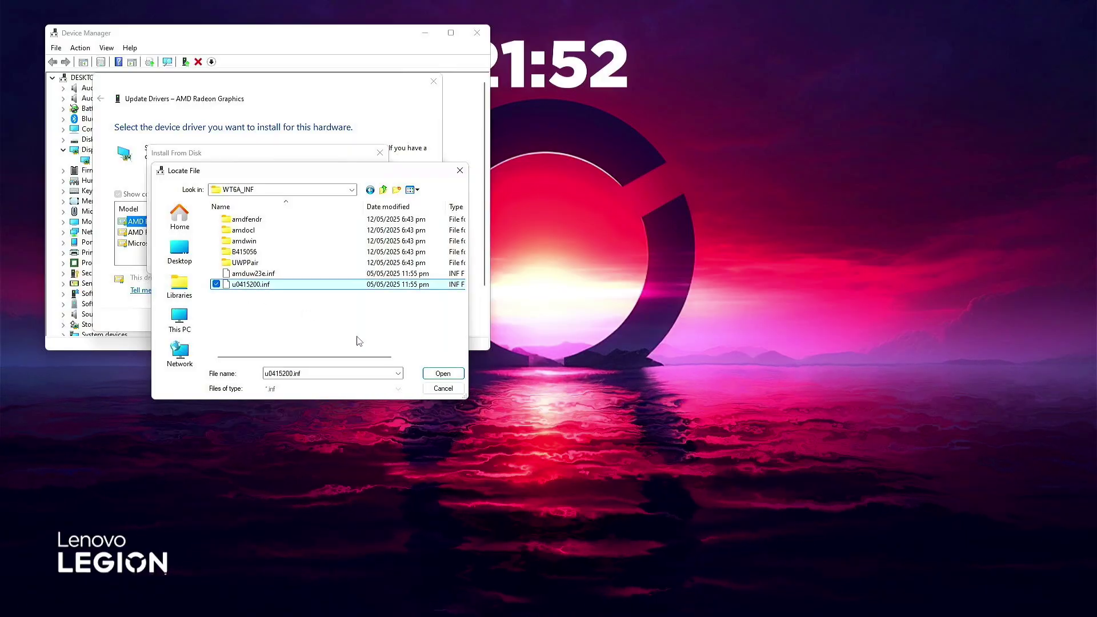
key("Return")
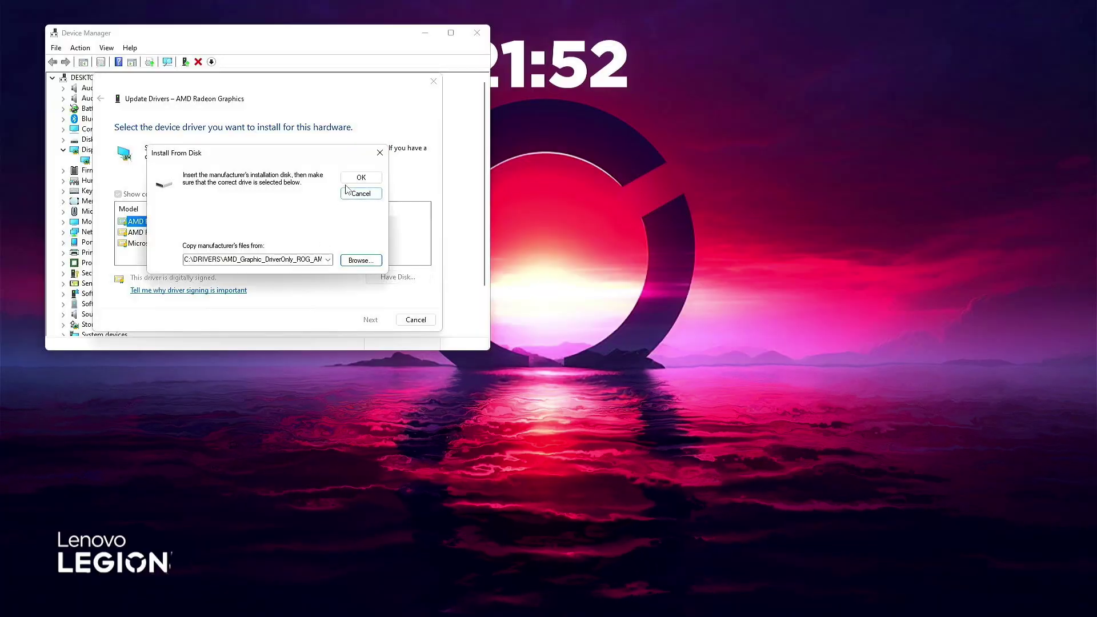
left_click(361, 177)
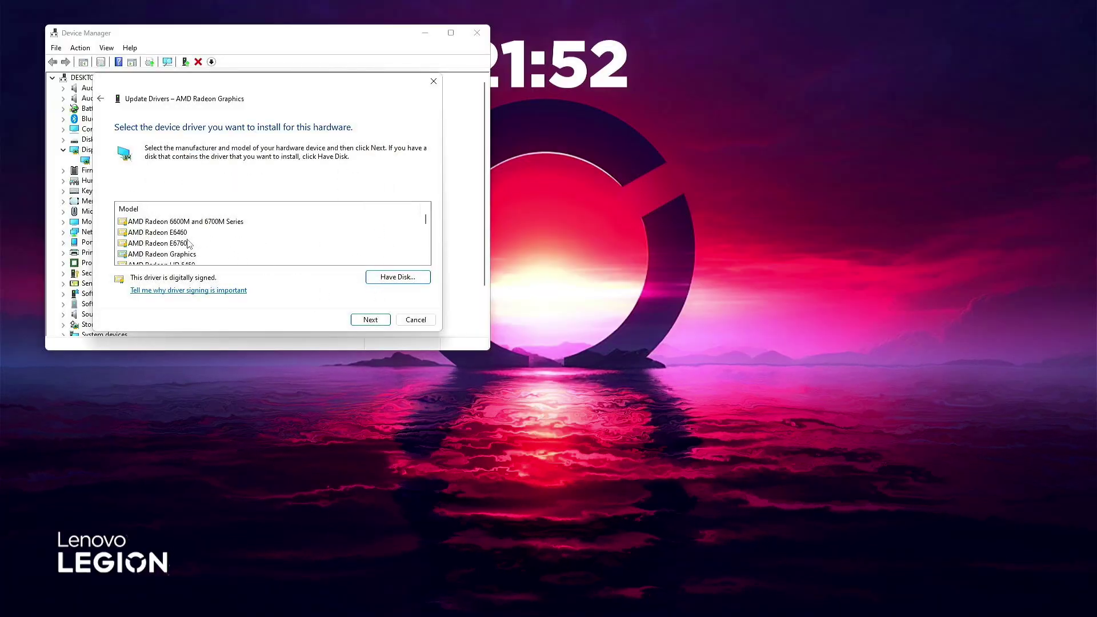
Step: Install the AMD Radeon Graphics model driver, accept the compatibility warning and close the update wizard
left_click(160, 255)
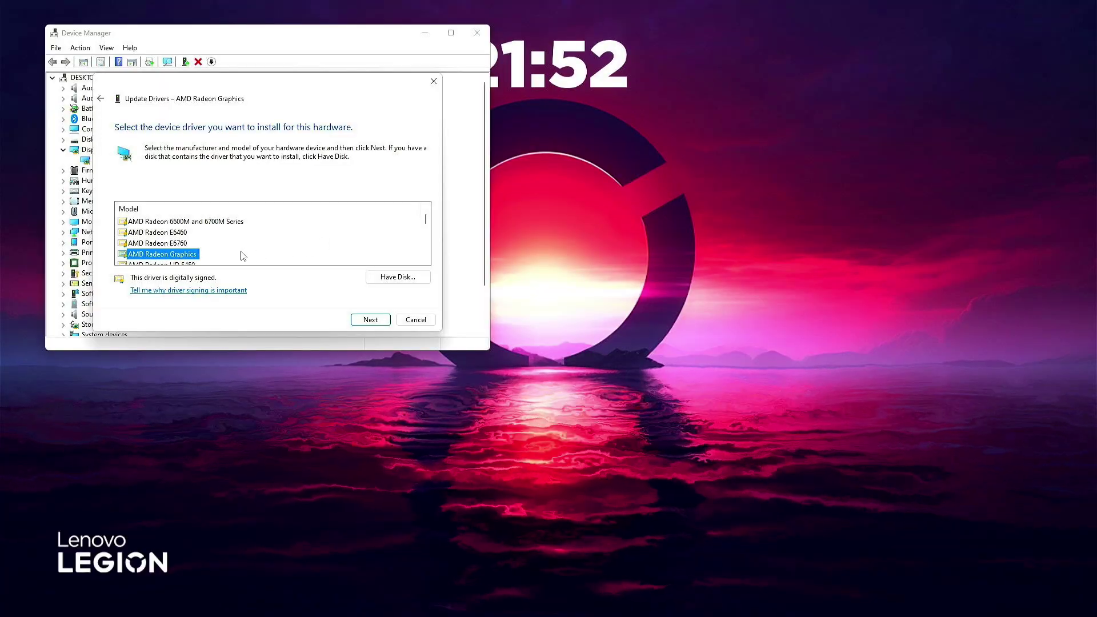
left_click(166, 243)
left_click(166, 255)
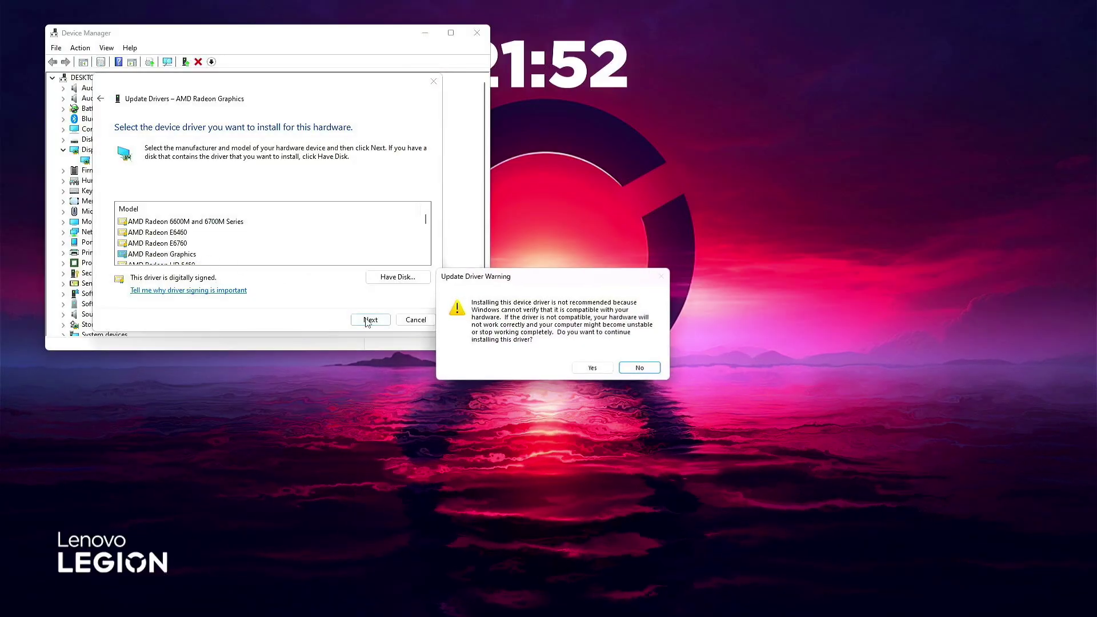
left_click(593, 368)
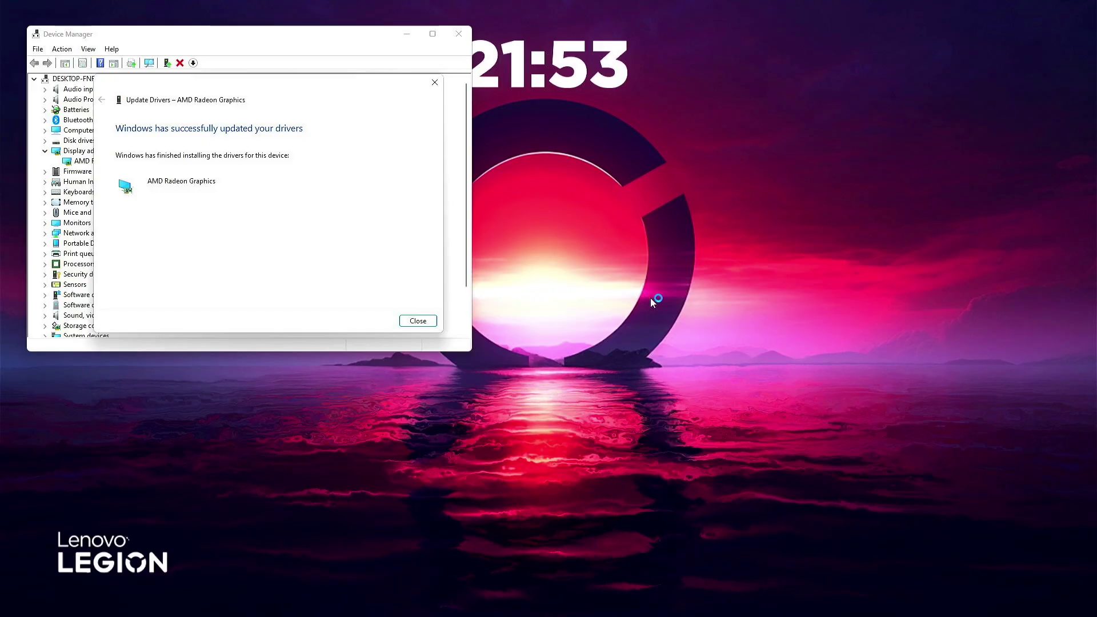
left_click(418, 320)
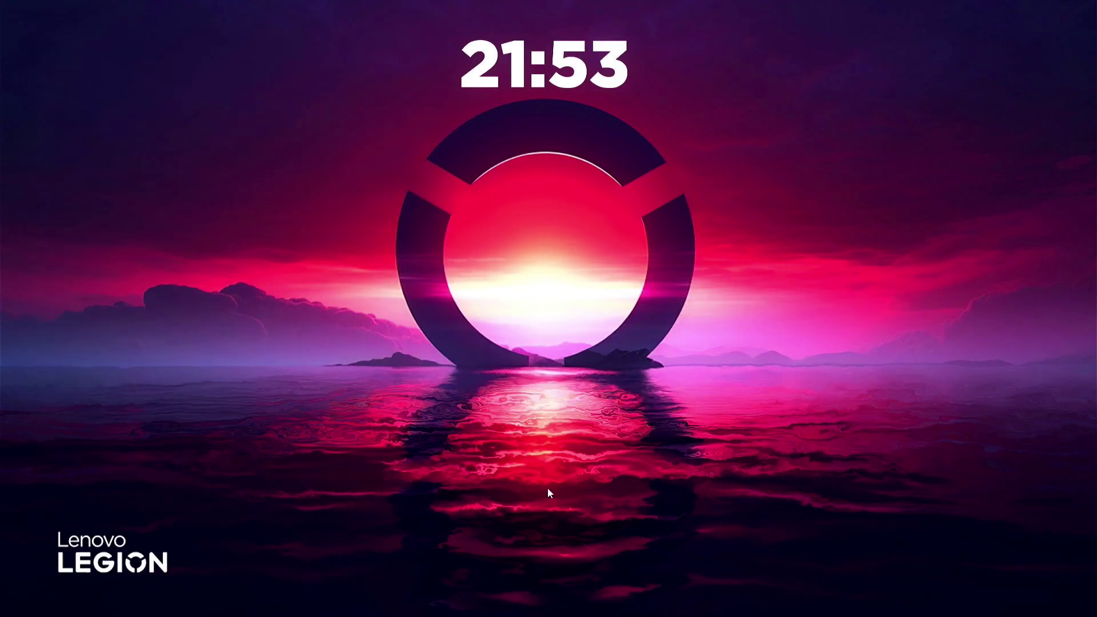
Step: Run the AMD_Graphic_DriverOnly_ROG_AMD_Z installer from the Downloads folder and allow it to make changes to the device
key("super")
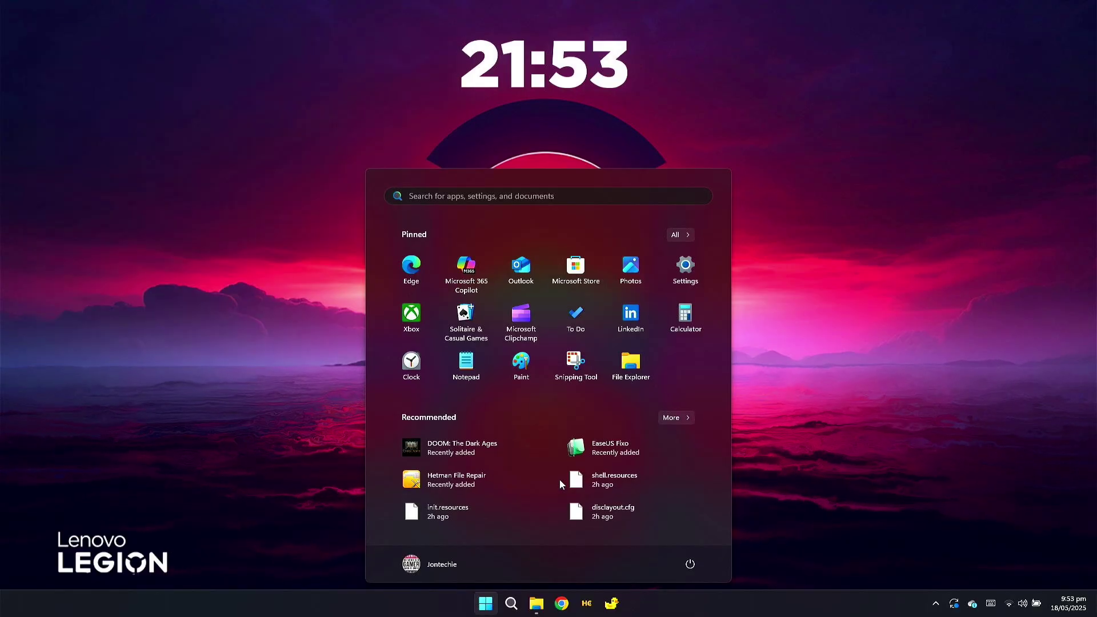
mouse_move(536, 603)
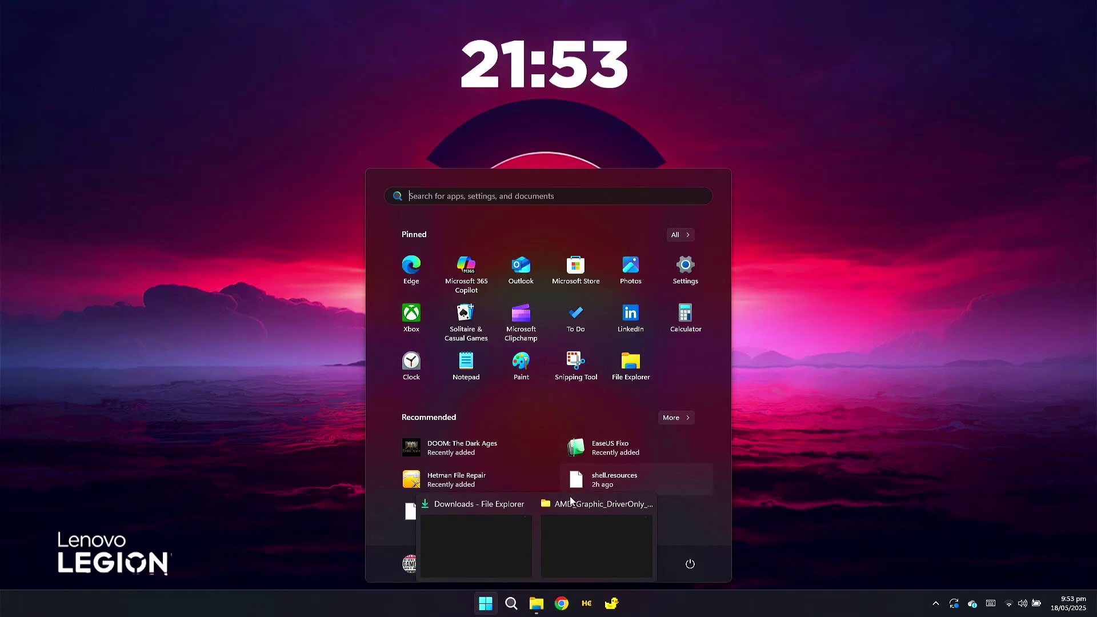
left_click(571, 501)
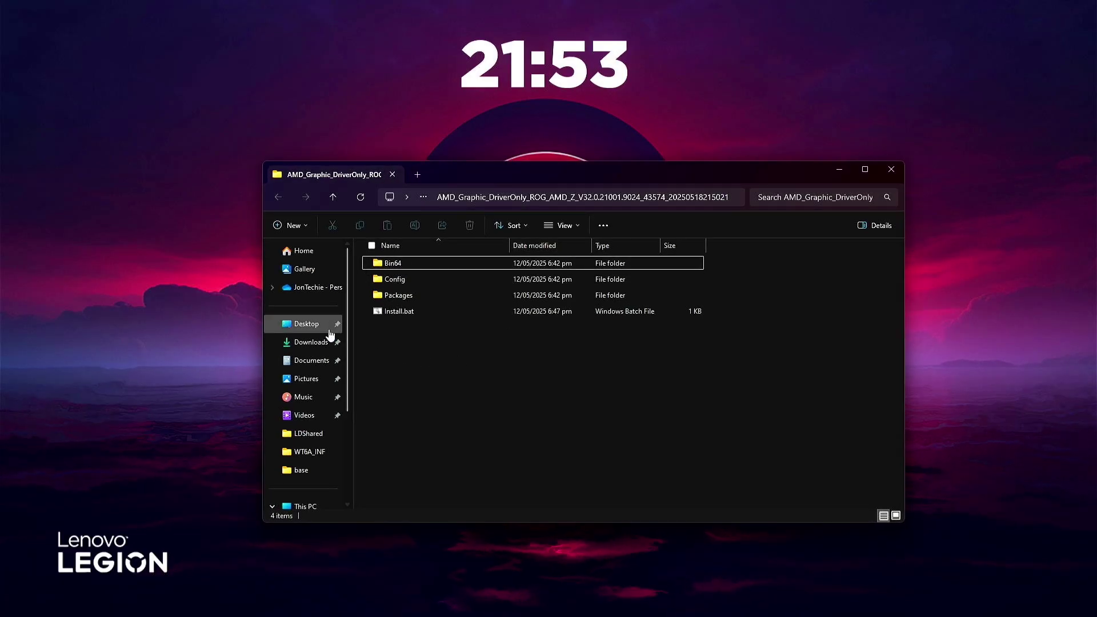
left_click(311, 341)
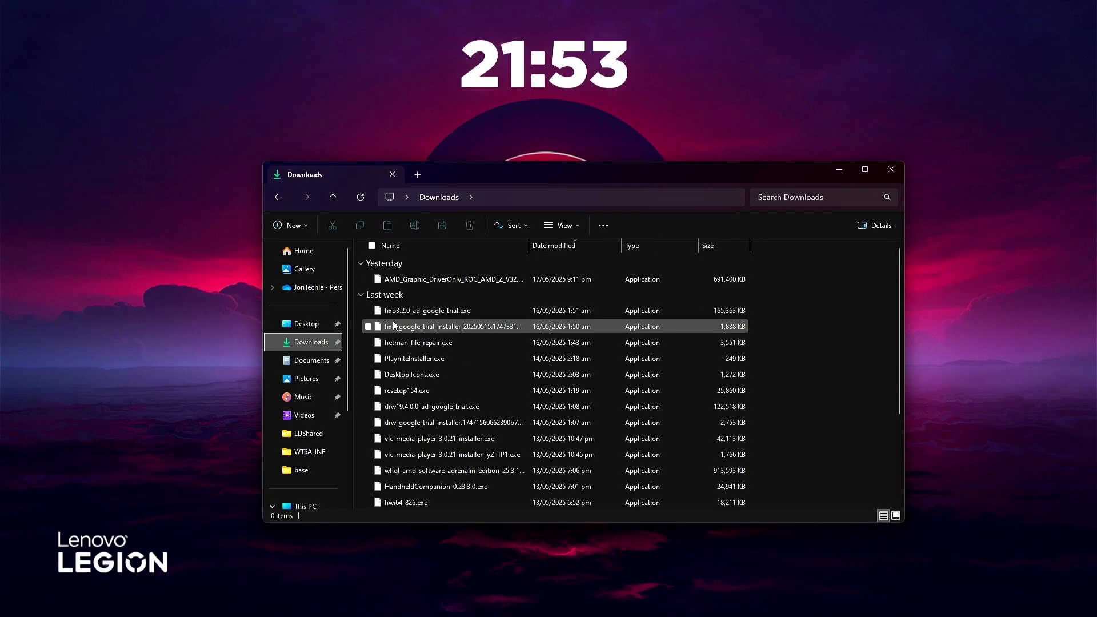
double_click(415, 281)
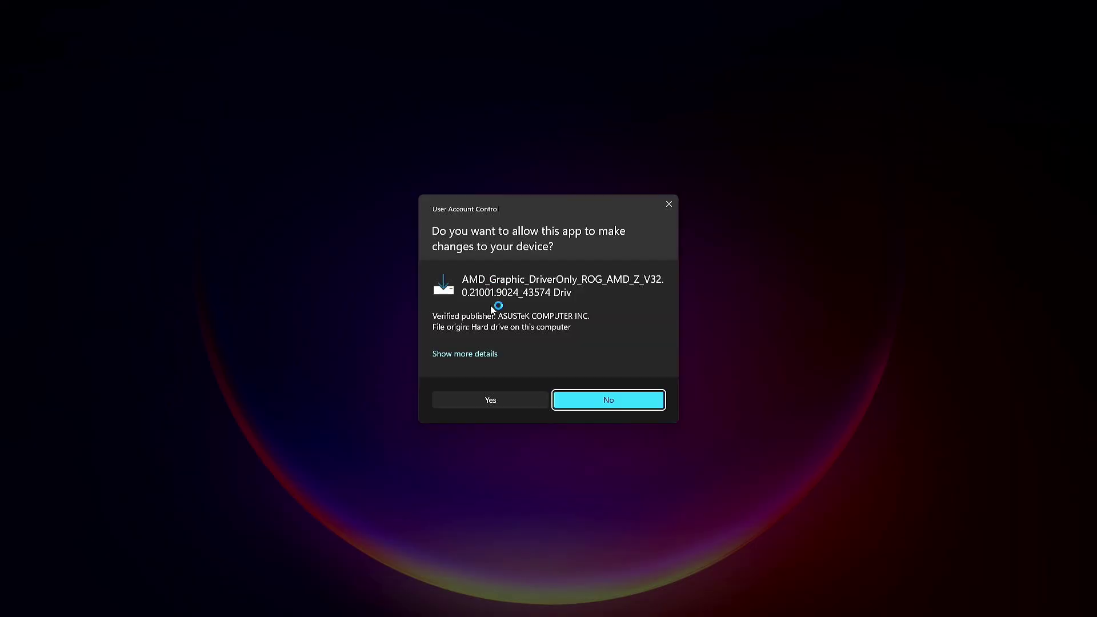
left_click(487, 402)
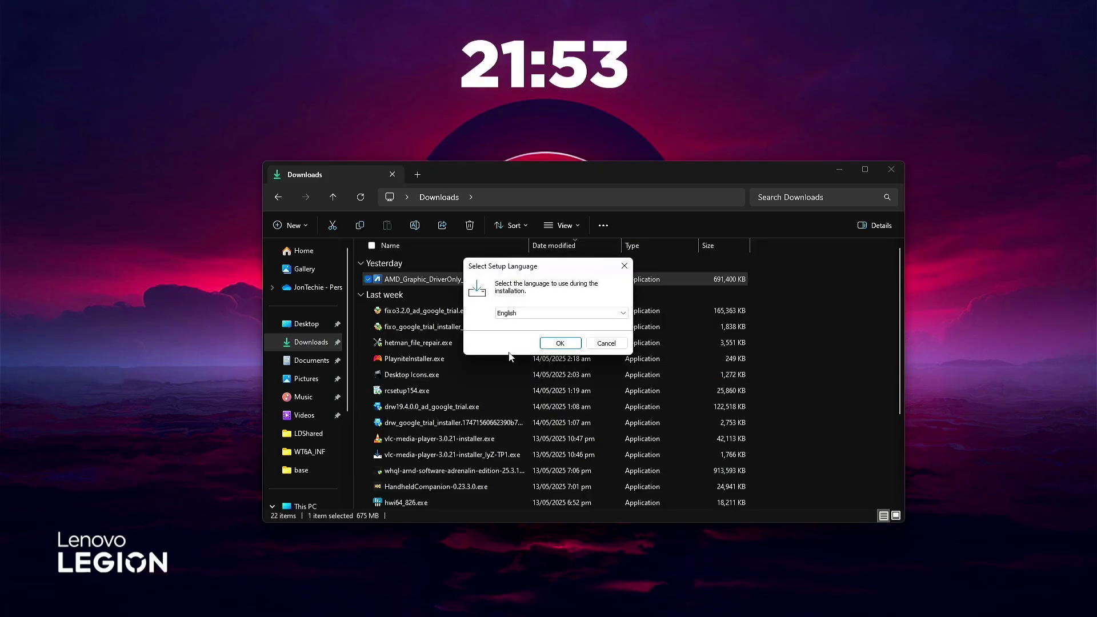
Step: Install the AMD Graphics Driver package with English as setup language, the license agreement accepted and the Install option
left_click(561, 343)
left_click(609, 407)
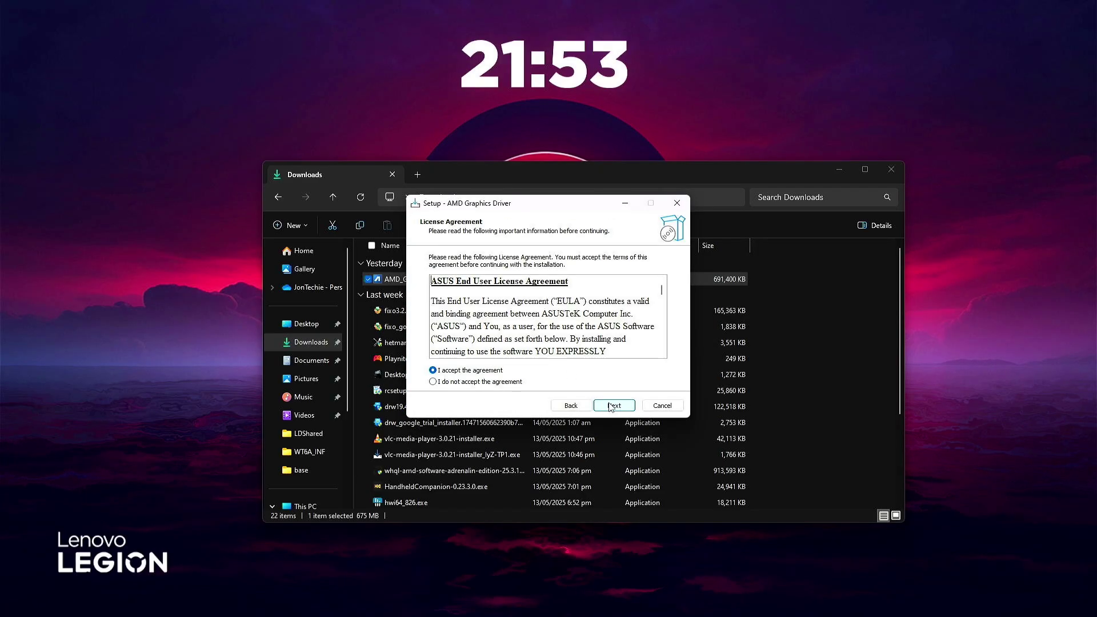
left_click(611, 407)
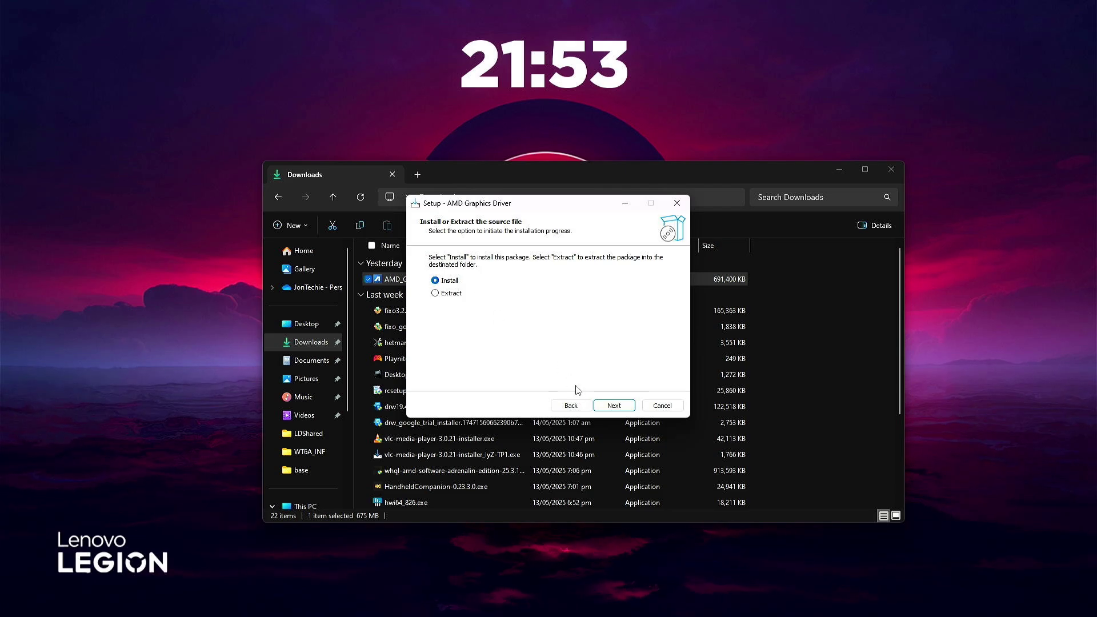
left_click(606, 407)
left_click(614, 407)
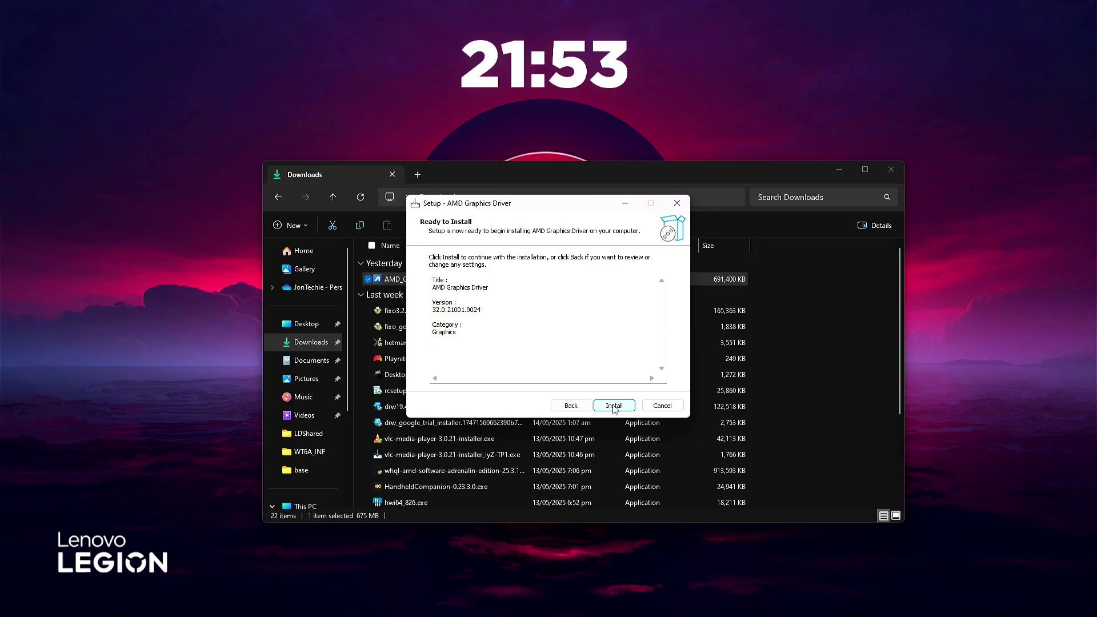
left_click(614, 406)
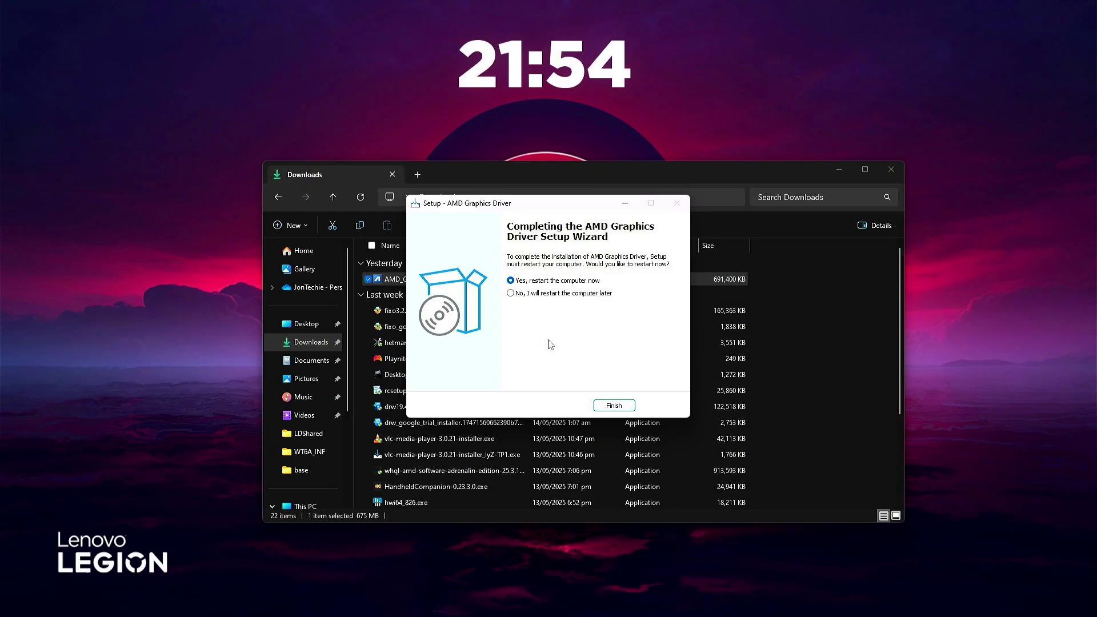
Step: Finish the AMD Graphics Driver setup with the option to restart the computer now
left_click(614, 406)
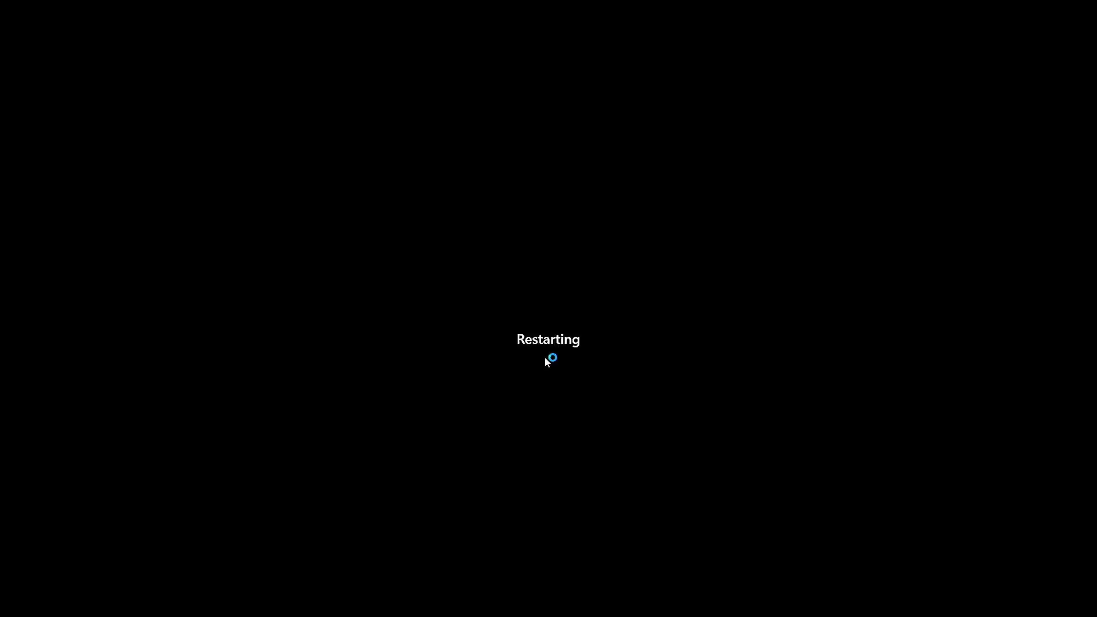
left_click(427, 434)
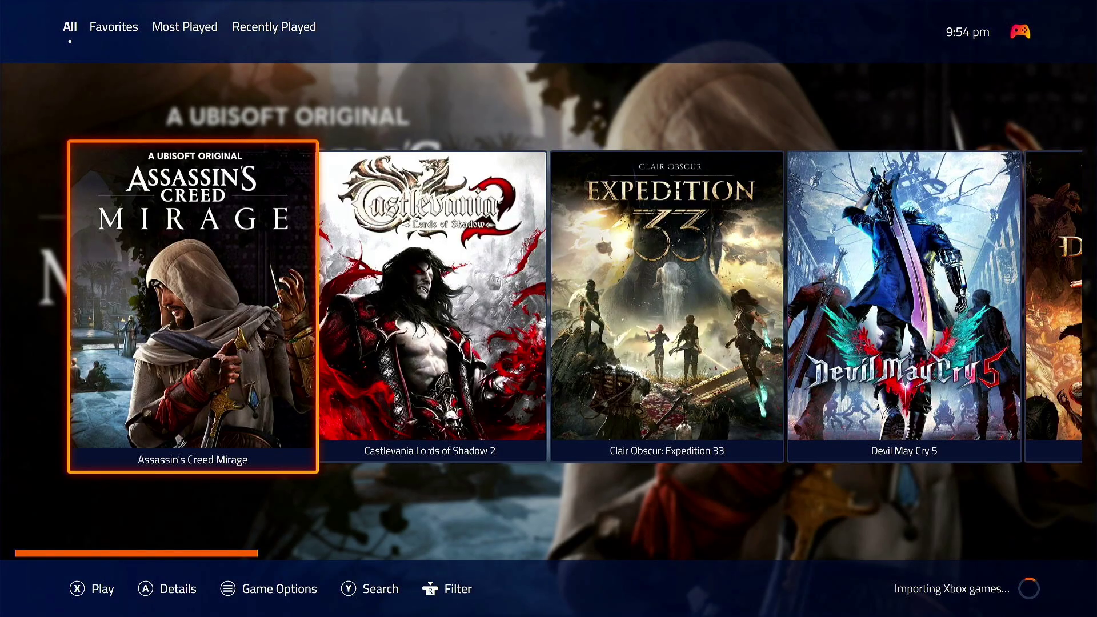
key("Right")
key("Right")
key("Right")
key("Right")
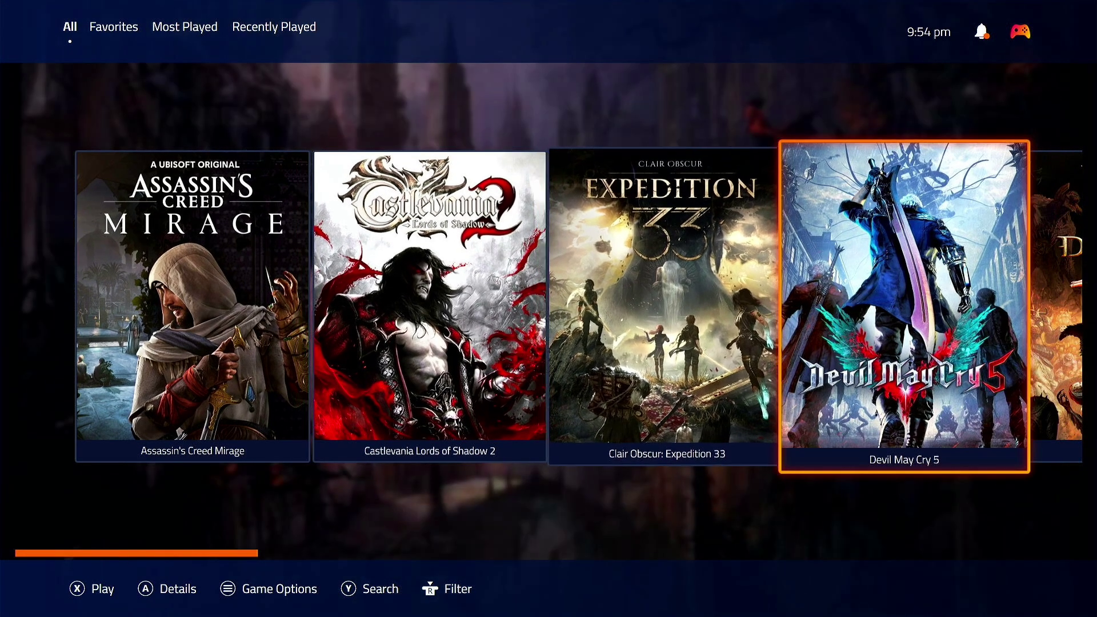
key("Left")
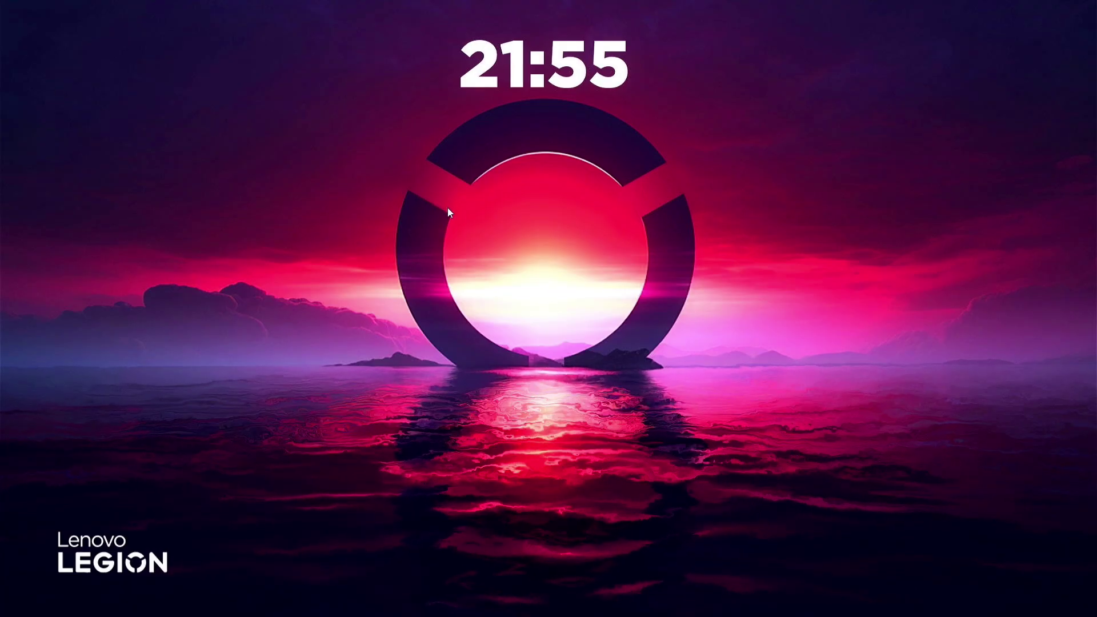
right_click(448, 211)
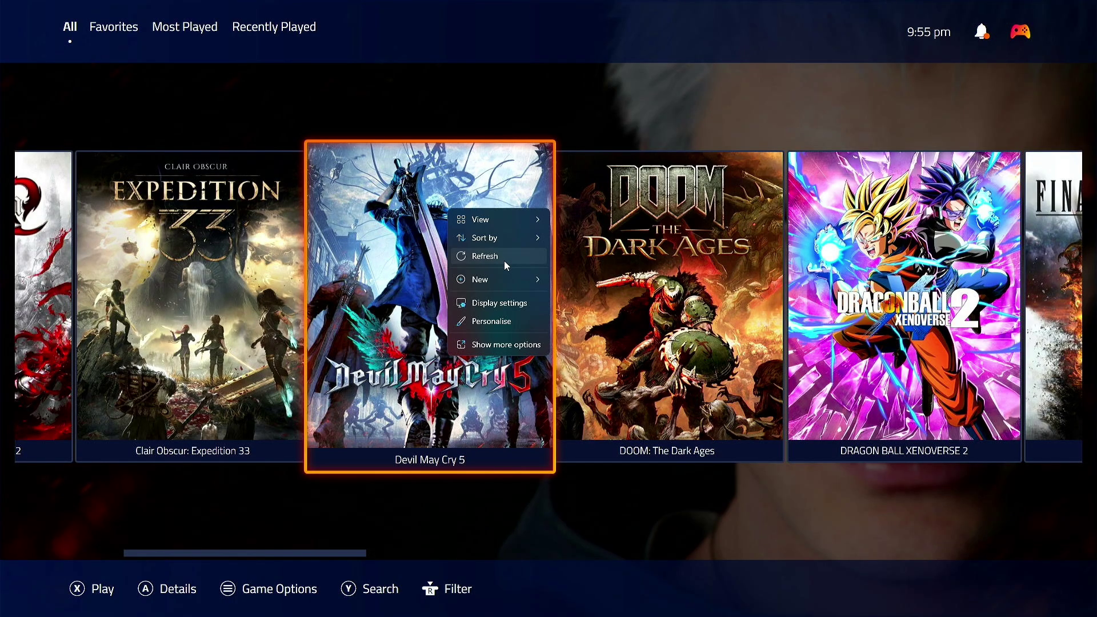
left_click(504, 261)
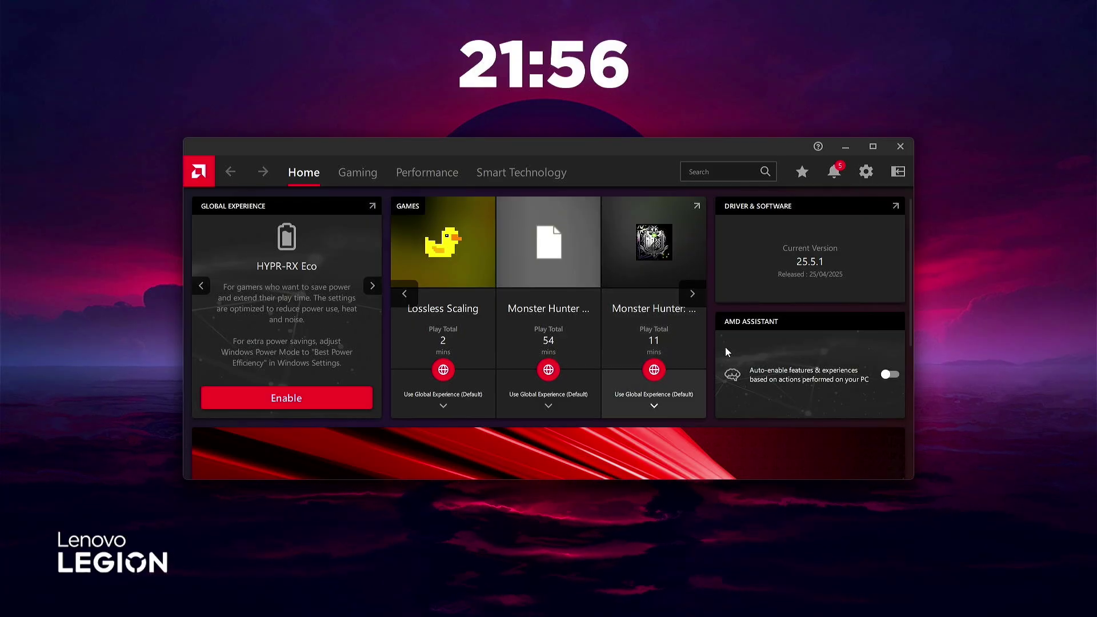
Step: Close the AMD Software window and launch DOOM: The Dark Ages from the recently added apps
left_click(899, 147)
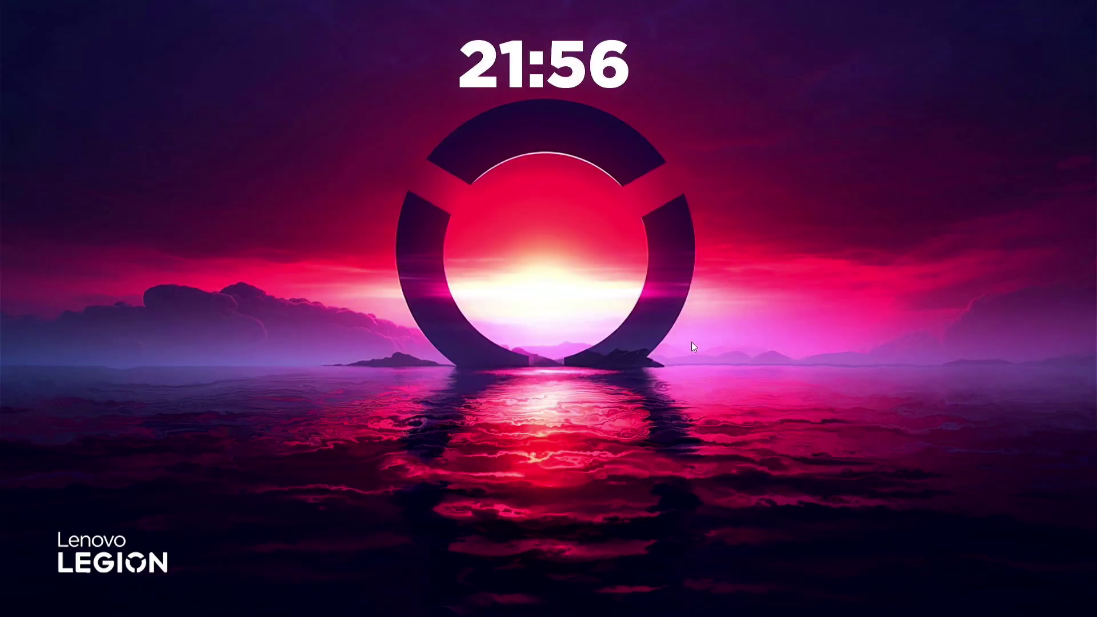
key("super")
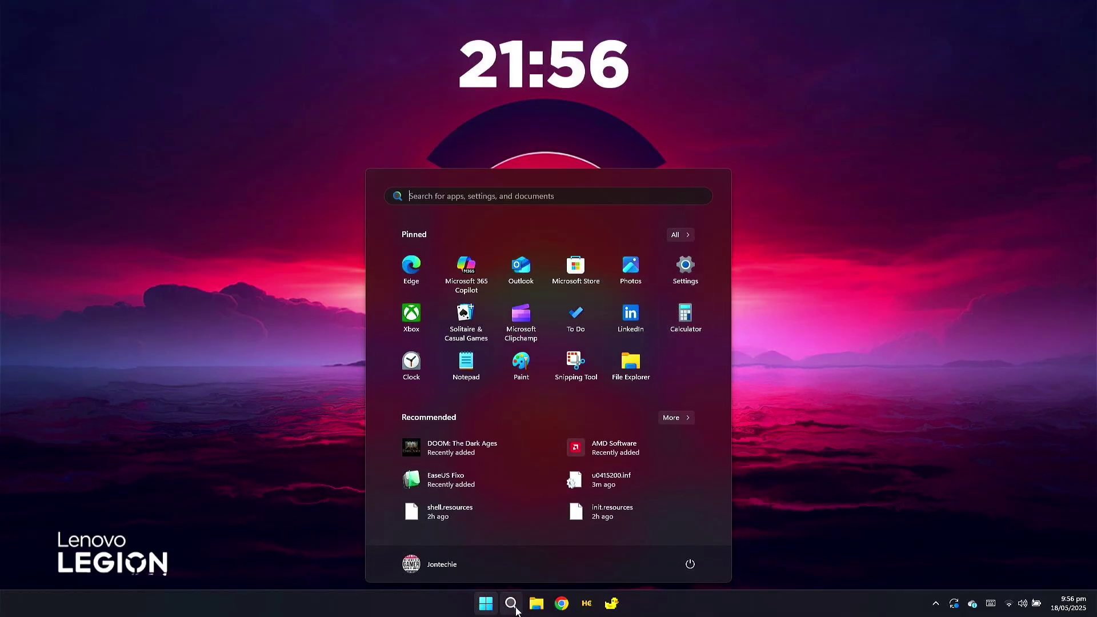
left_click(481, 454)
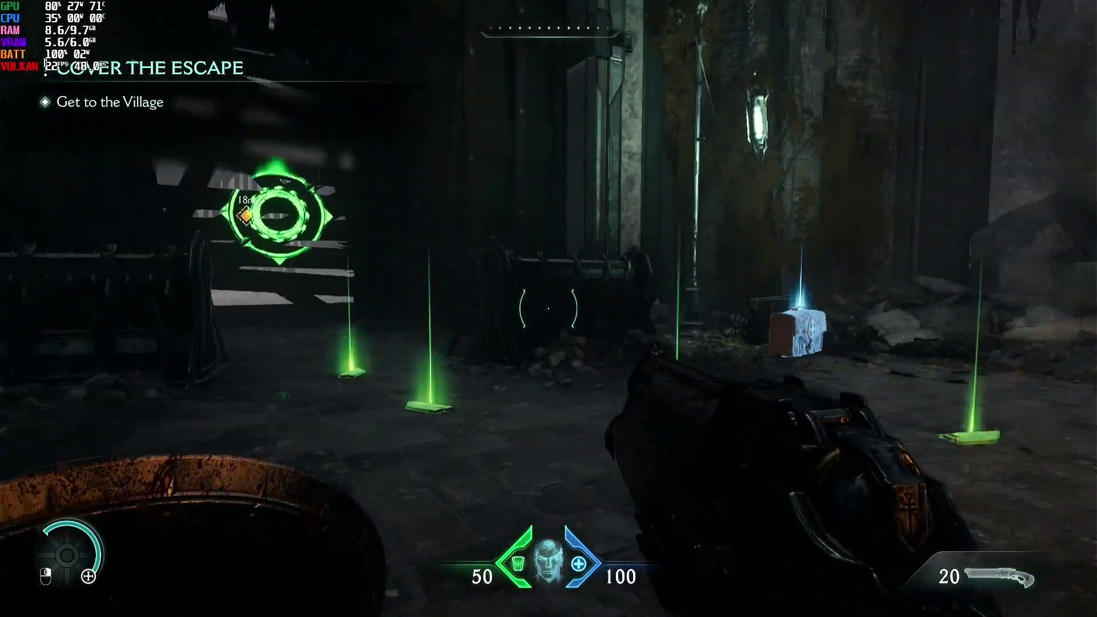
key("w")
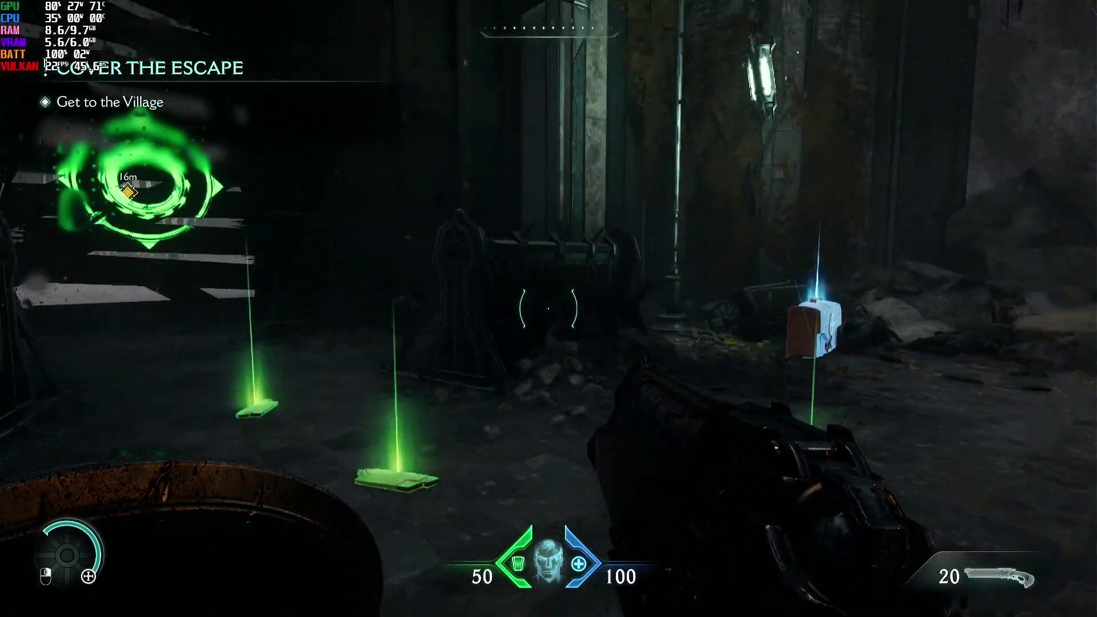
key("w")
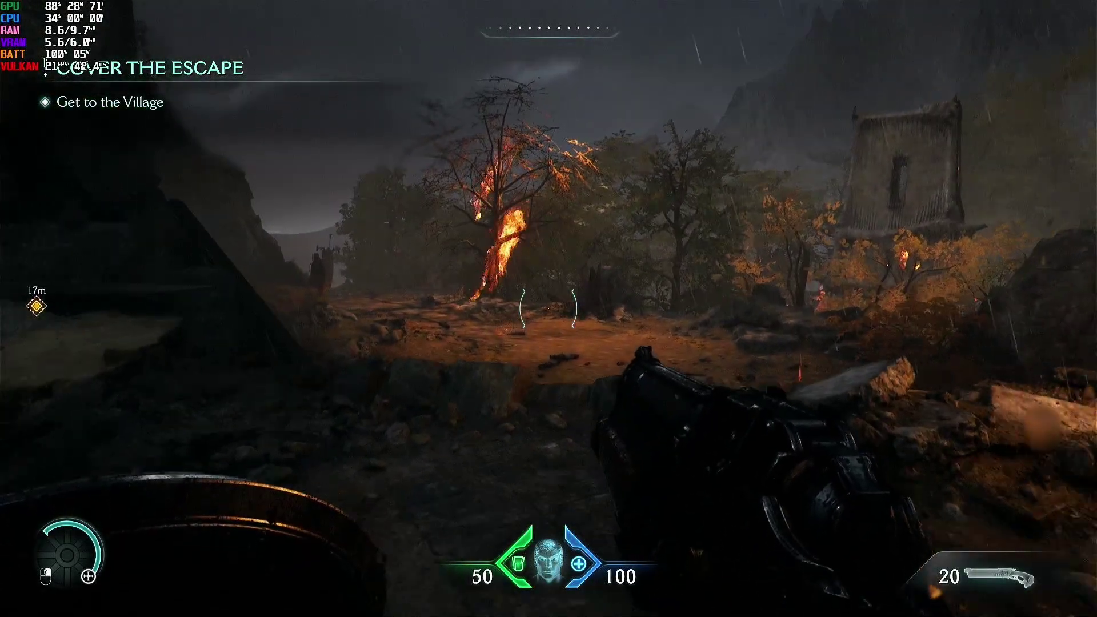
key("w")
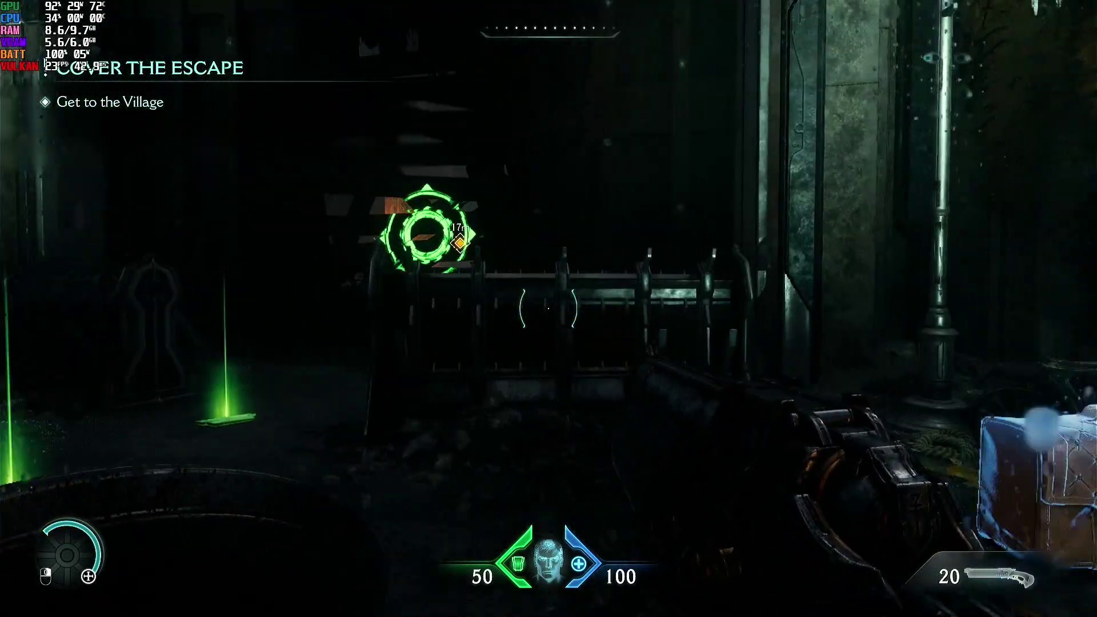
key("w")
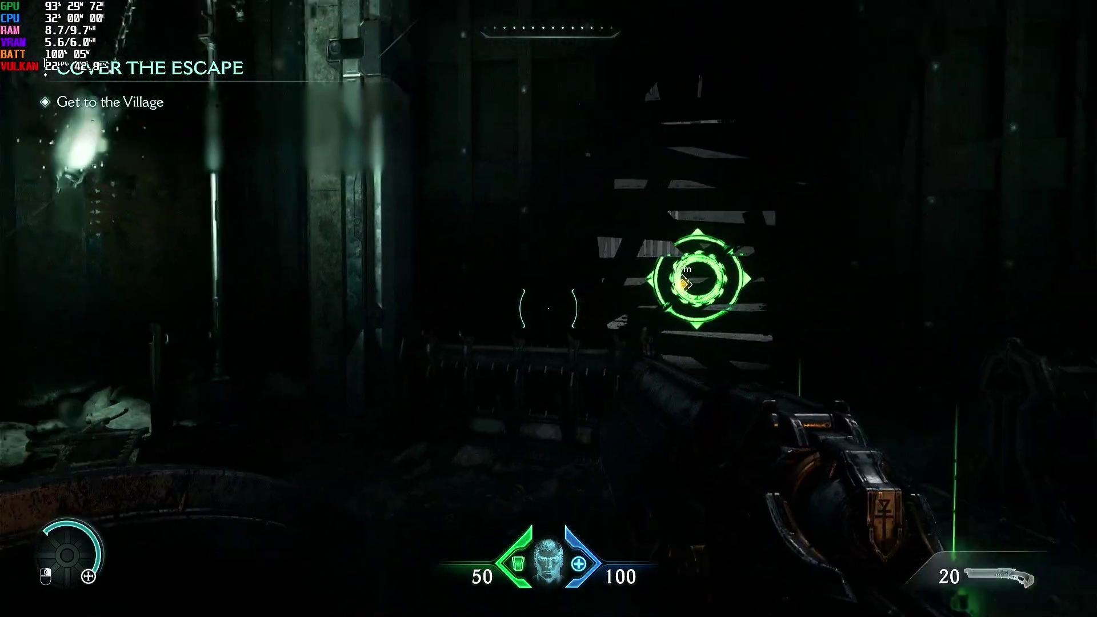
key("w")
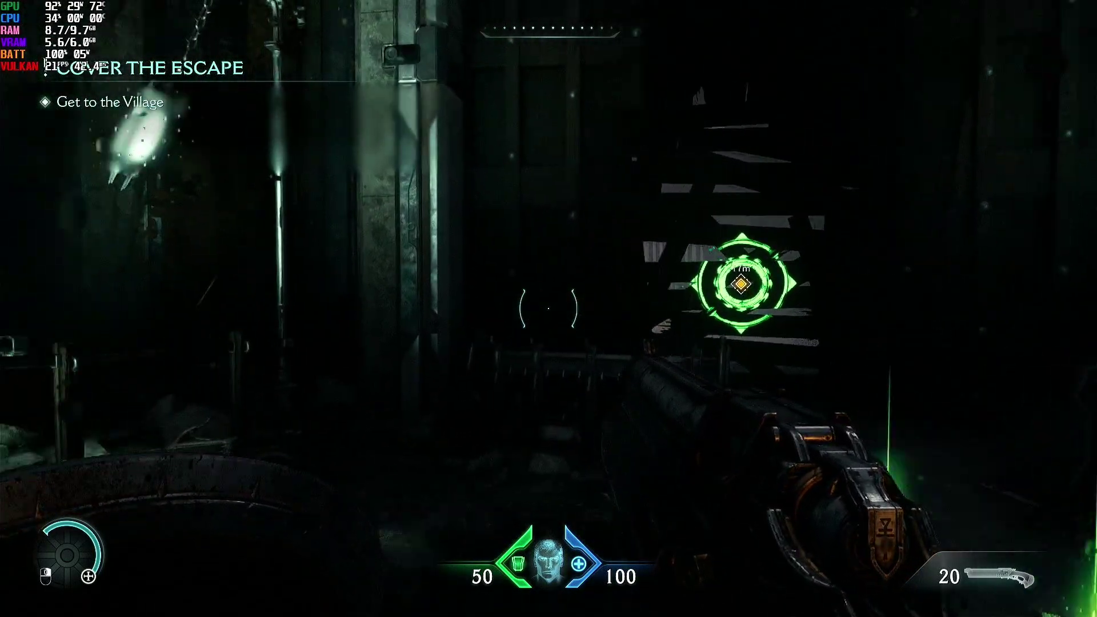
key("w")
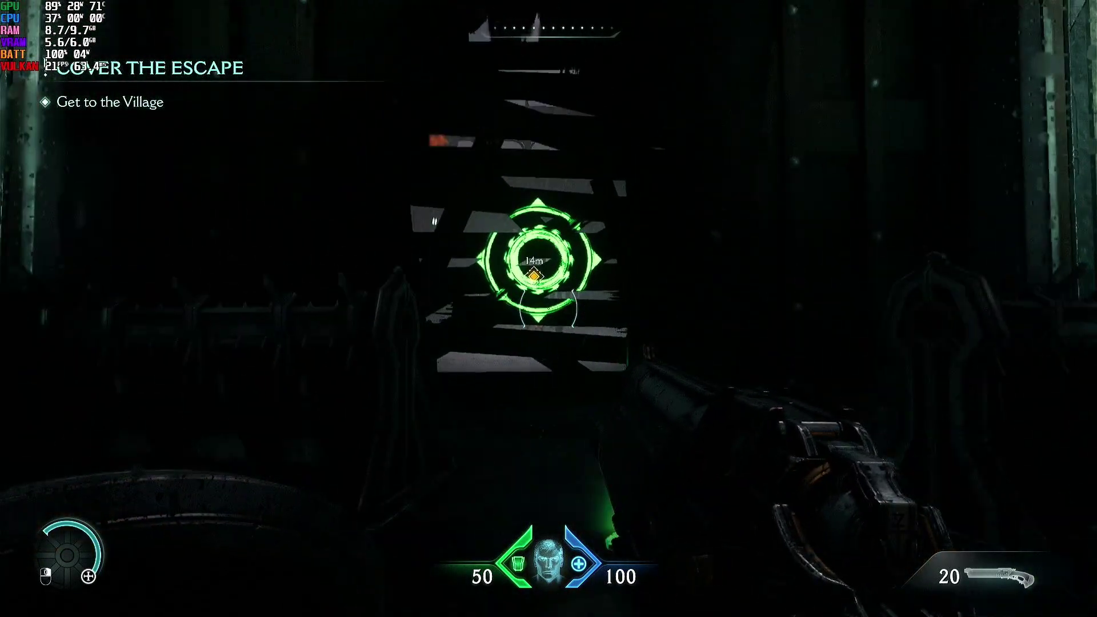
key("s")
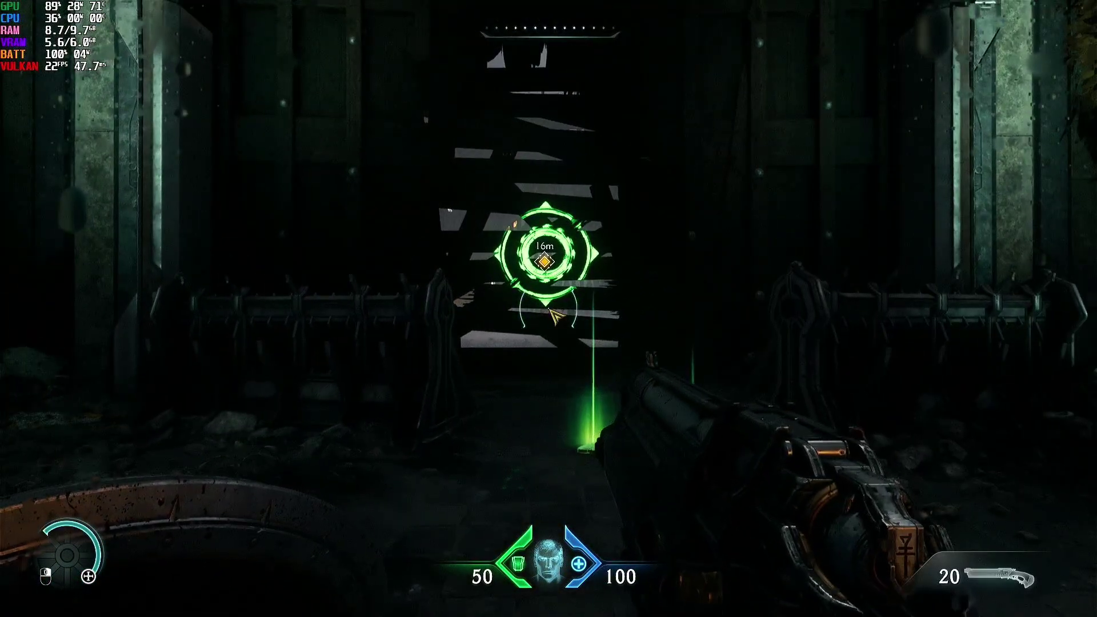
Step: Pause the game and examine its video settings, including the display, Upscaler and FSR Frame Generation options, and return to the pause menu
key("Escape")
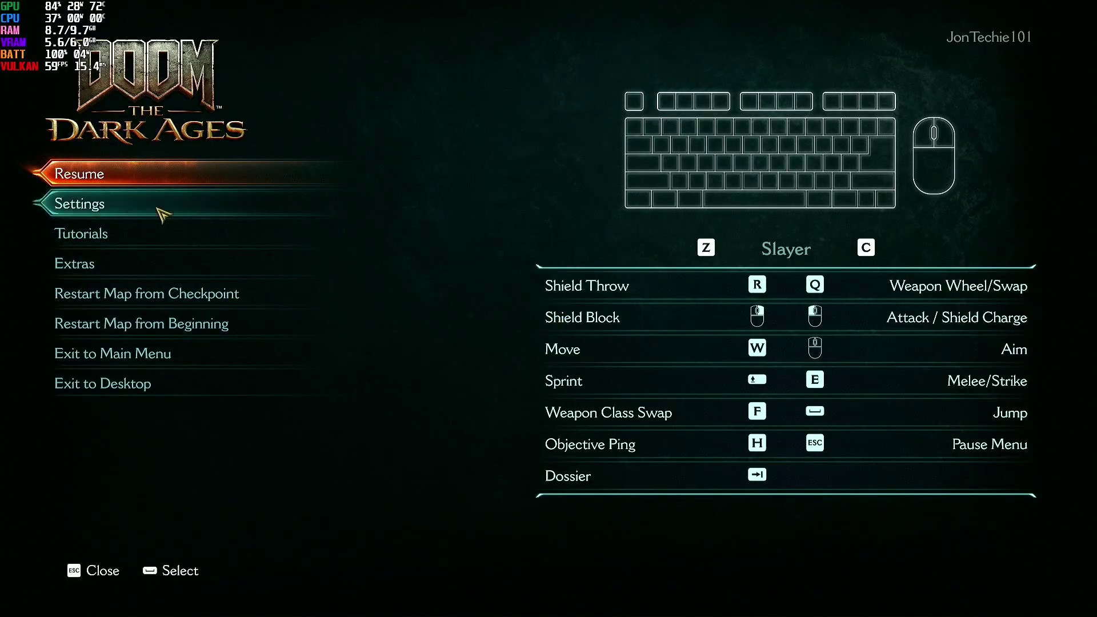
left_click(157, 209)
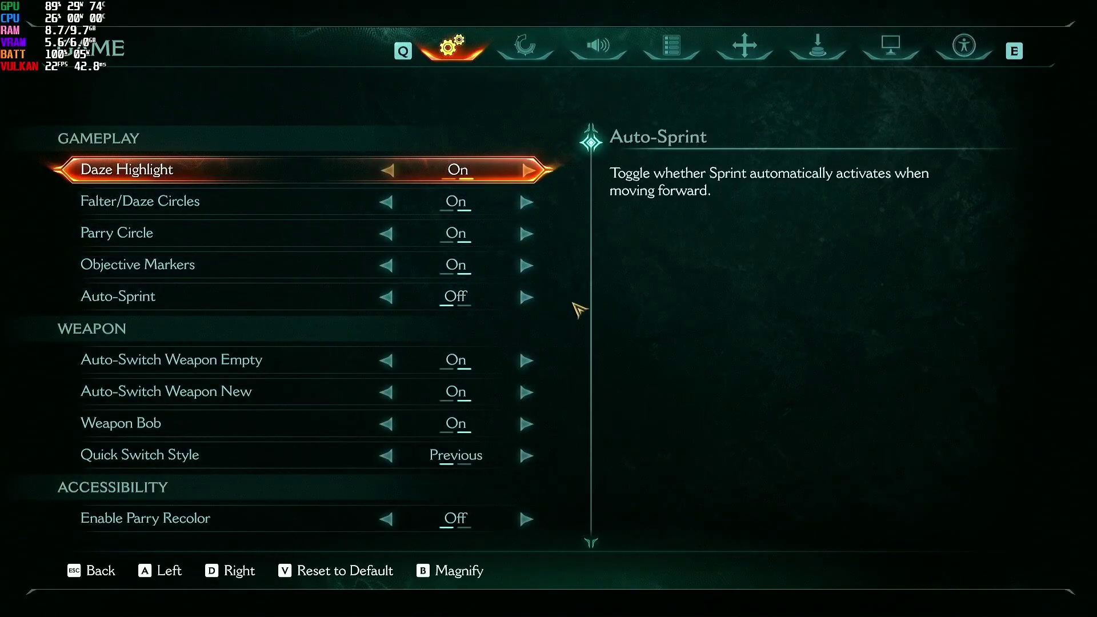
left_click(890, 47)
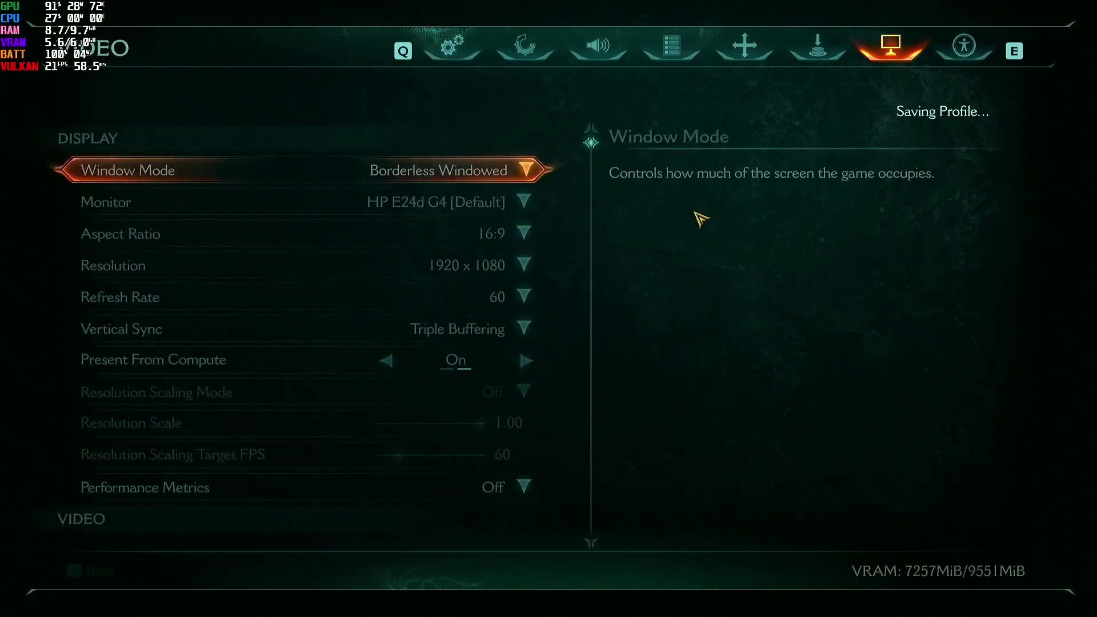
scroll(400, 372, "down", 5)
scroll(448, 375, "down", 5)
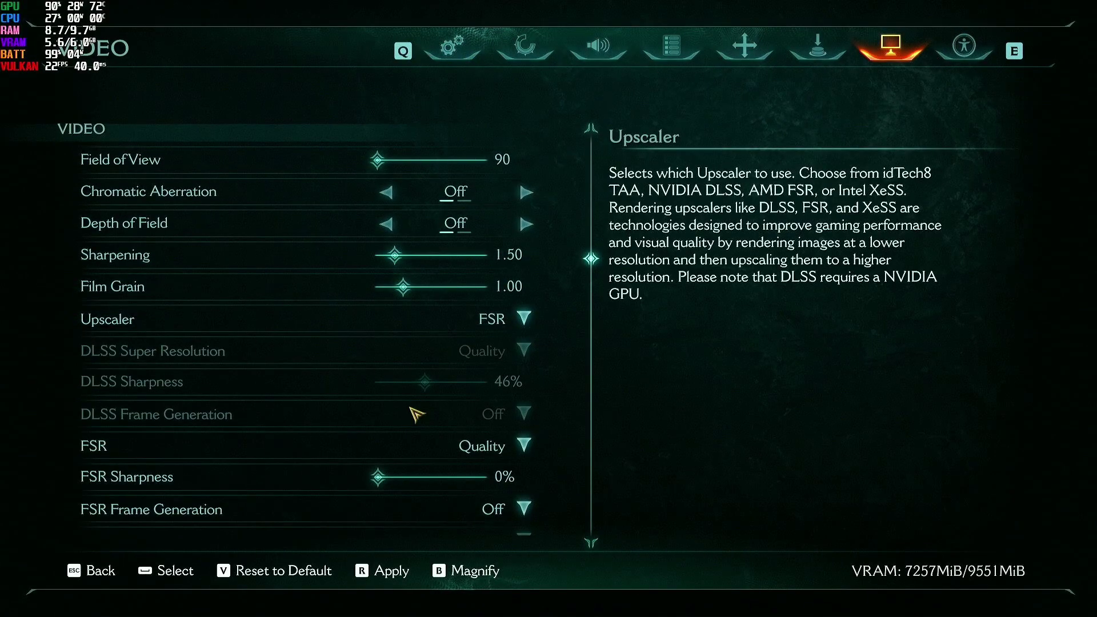
scroll(483, 412, "down", 6)
scroll(420, 422, "down", 2)
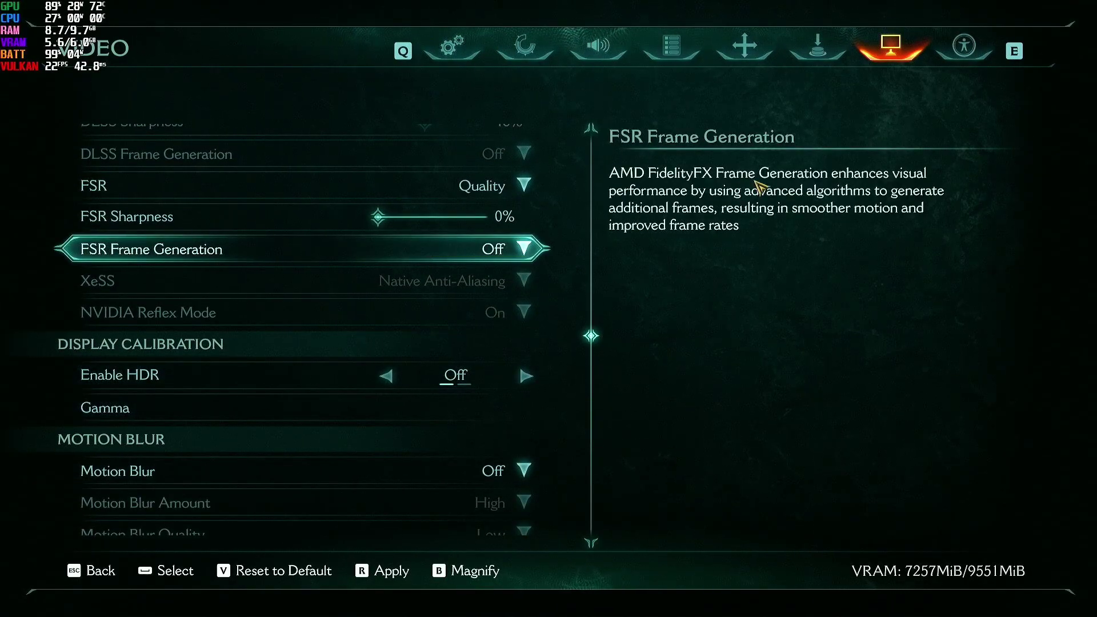
key("Escape")
key("Escape")
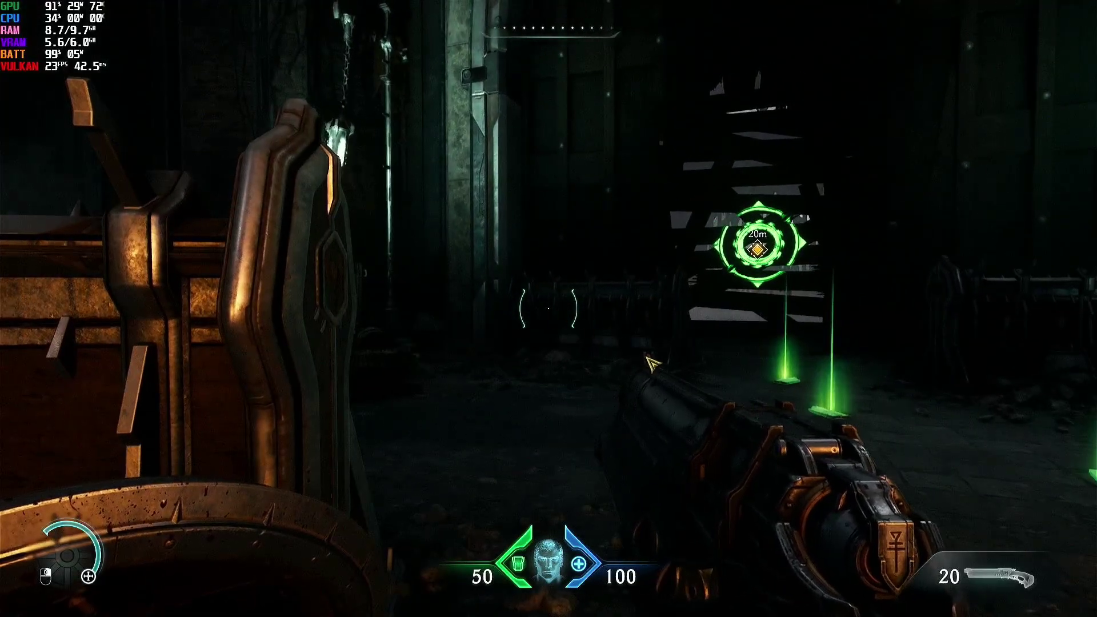
Step: Switch to Lossless Scaling, start scaling with the Default profile using LSFG 3.0 at multiplier 2, and resume the DOOM session
key("alt+Tab")
key("super")
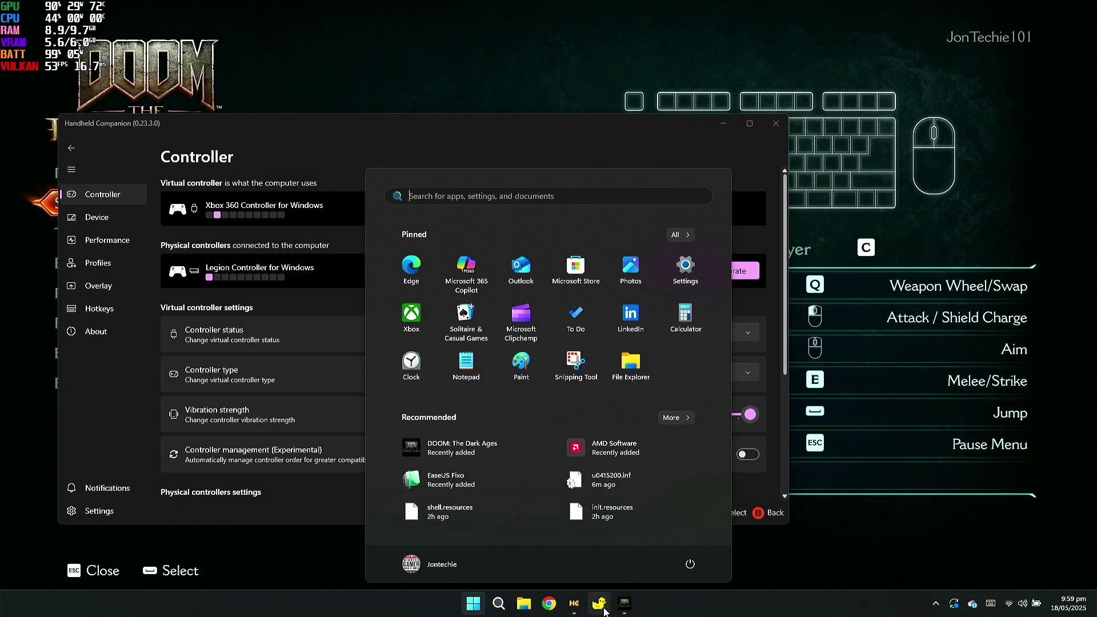
key("Escape")
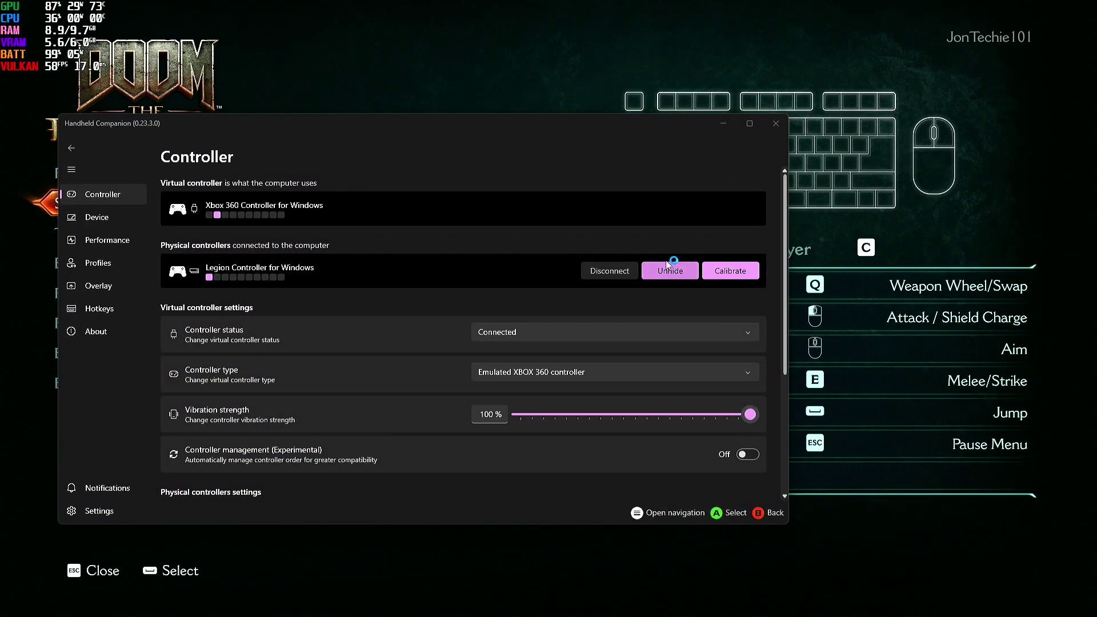
left_click(728, 130)
key("alt+Tab")
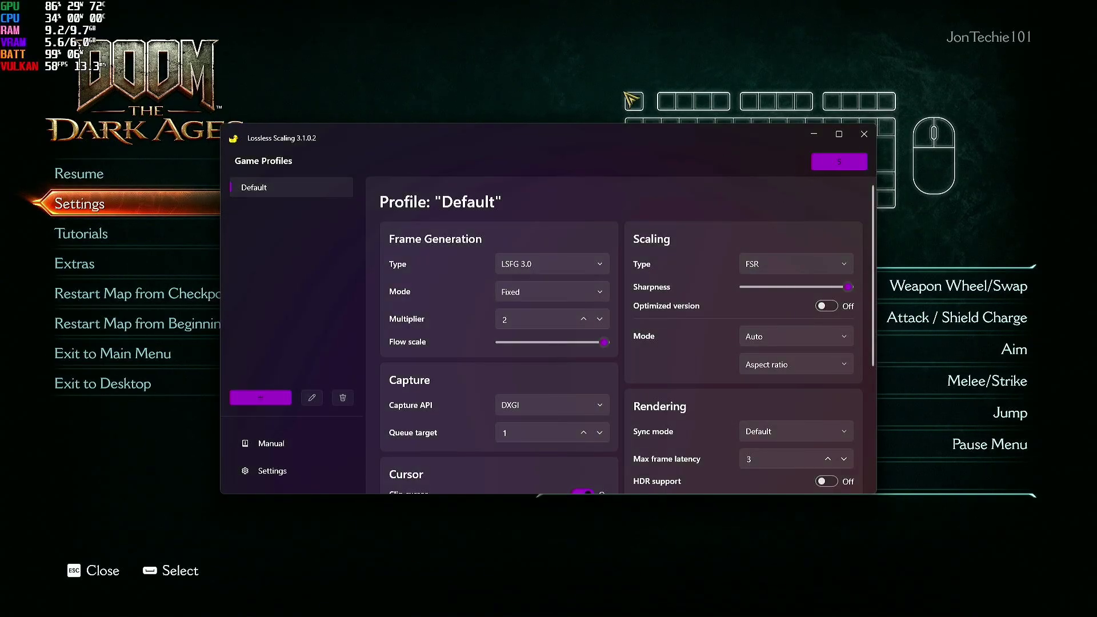
key("alt+Tab")
key("Escape")
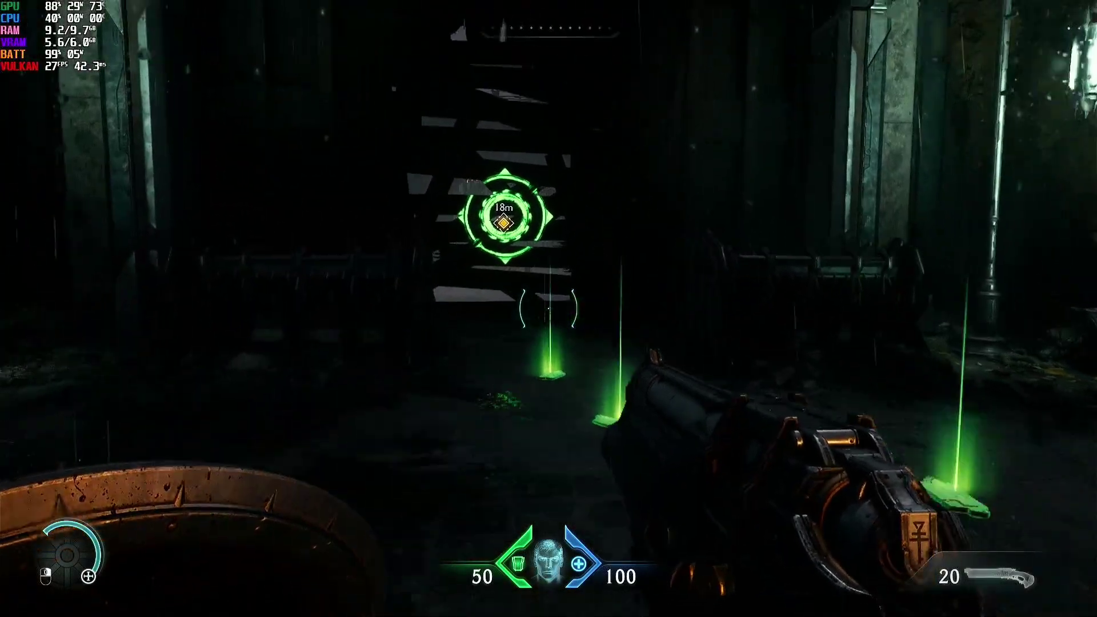
key("w")
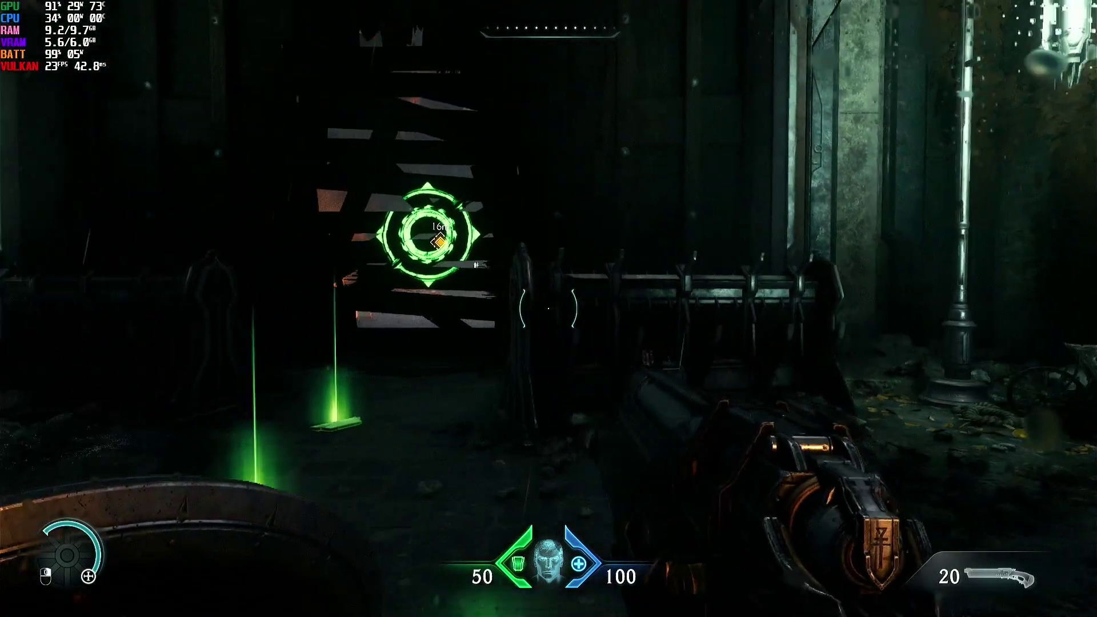
key("w")
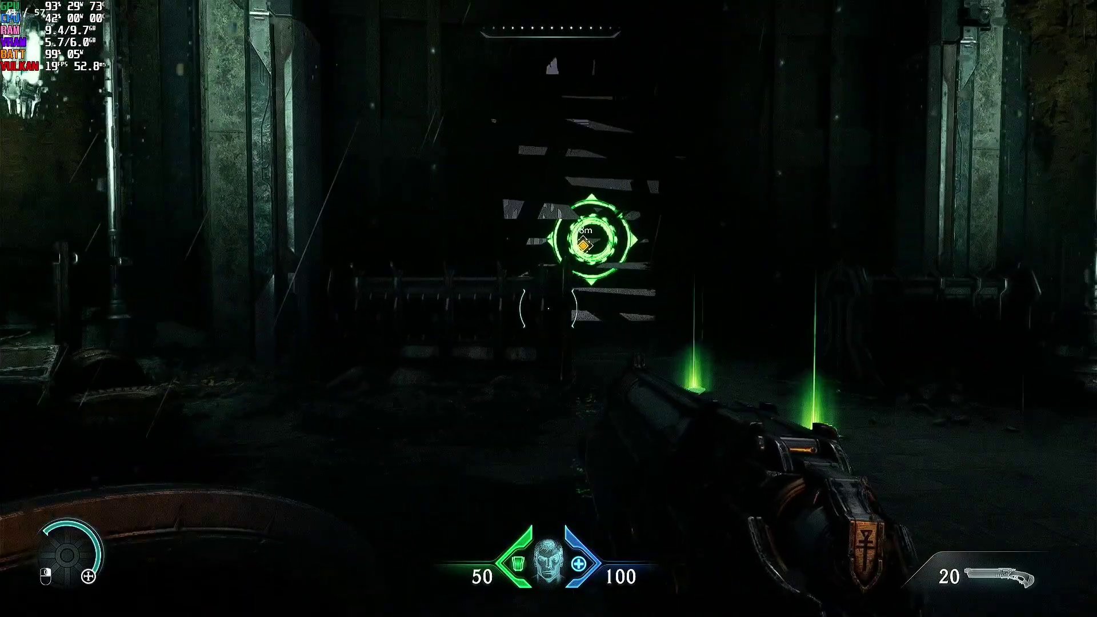
key("w")
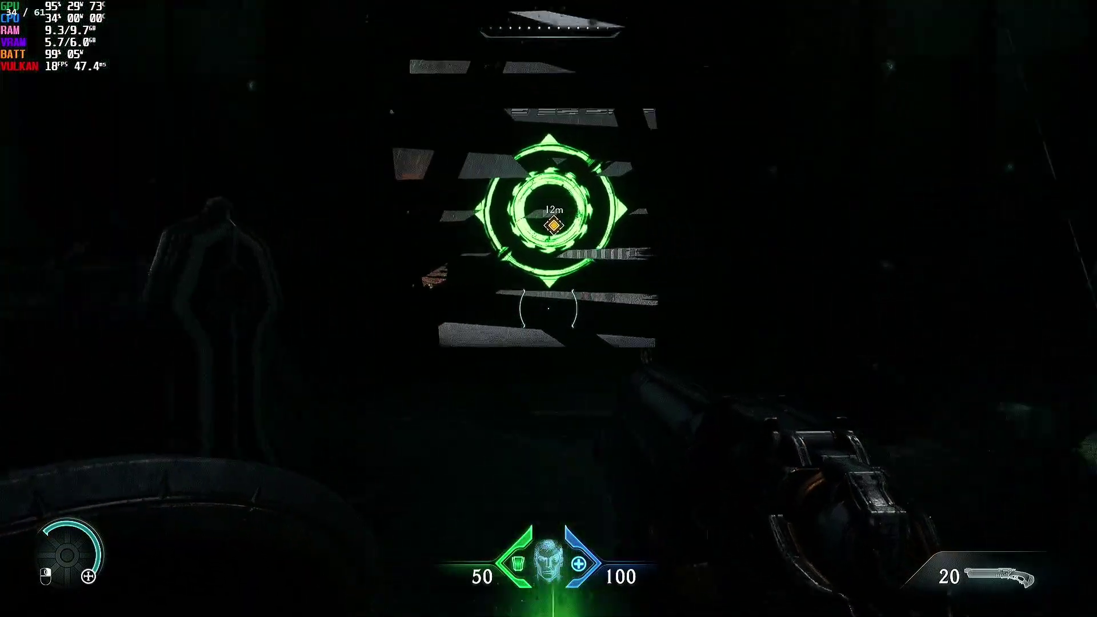
key("w")
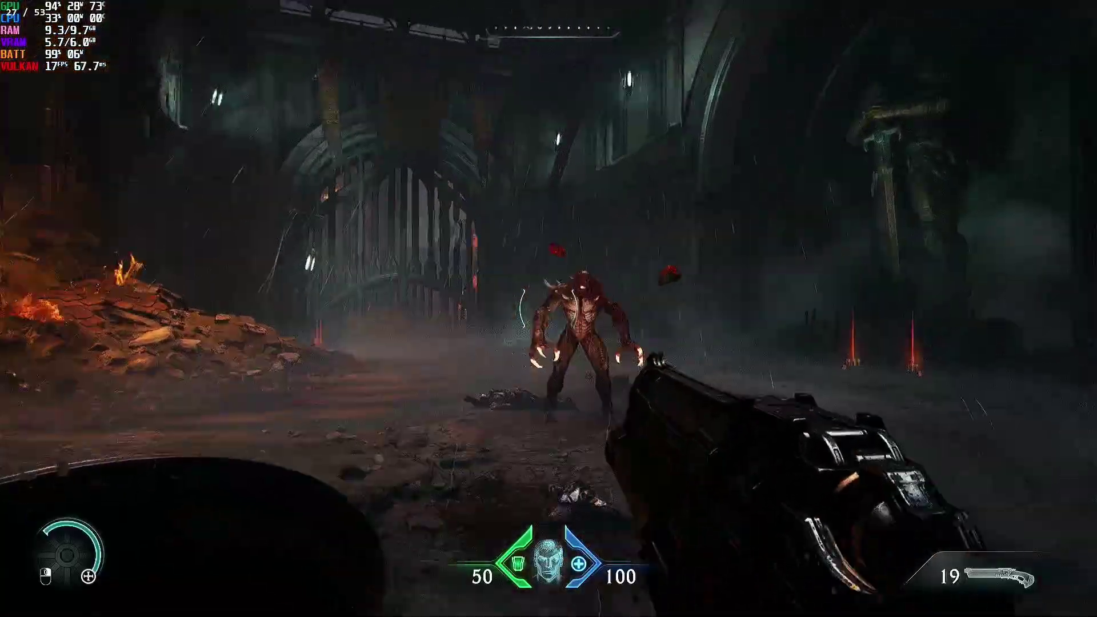
left_click(549, 309)
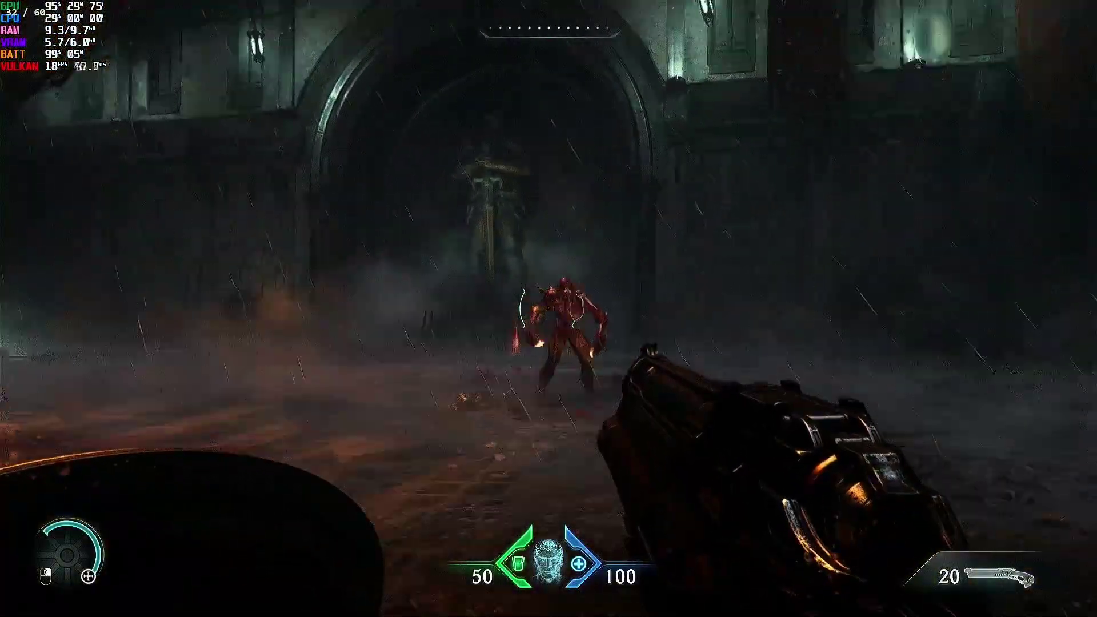
left_click(548, 309)
left_click(549, 309)
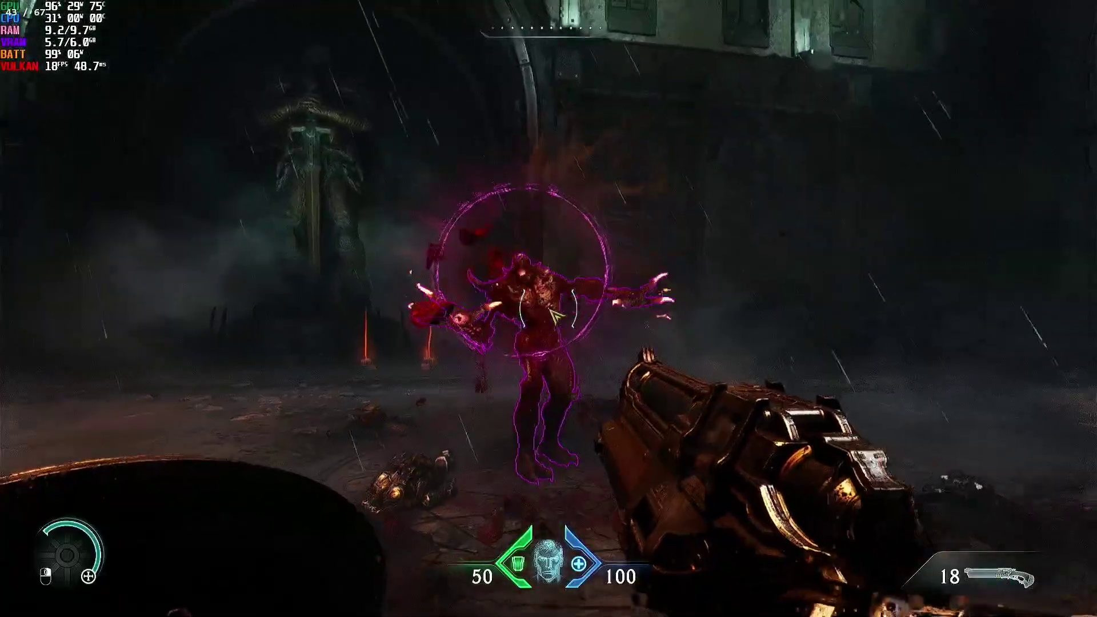
right_click(549, 309)
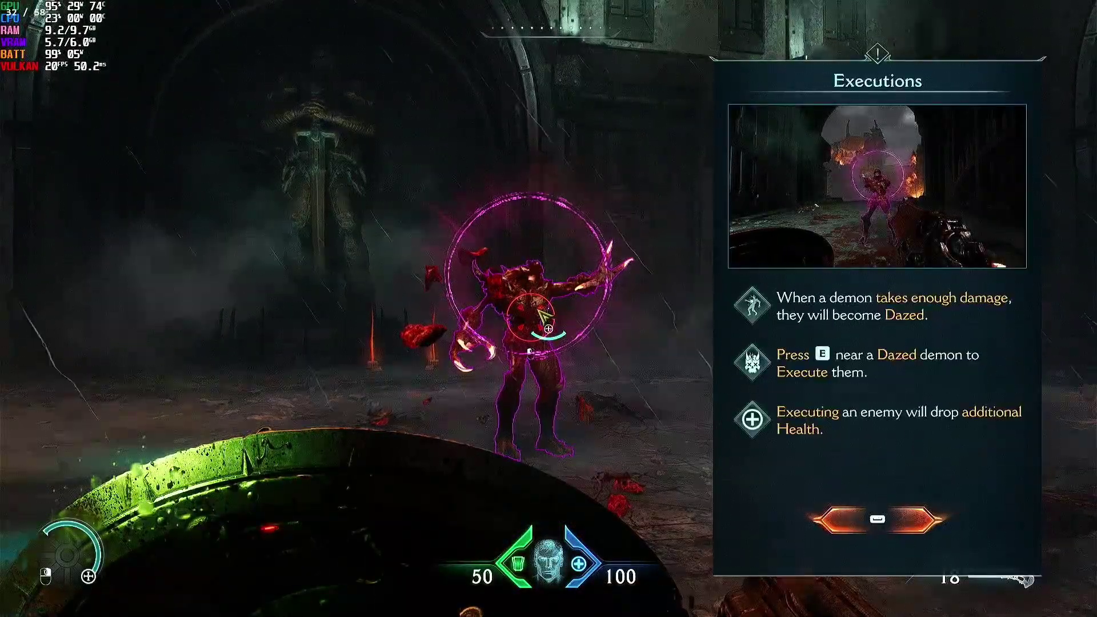
key("space")
key("e")
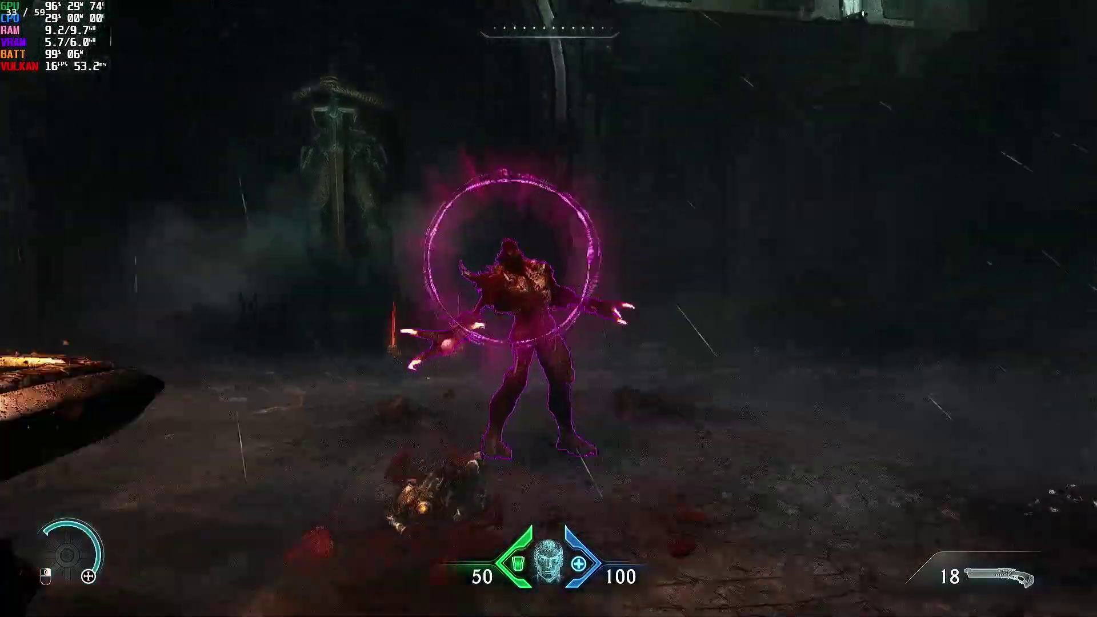